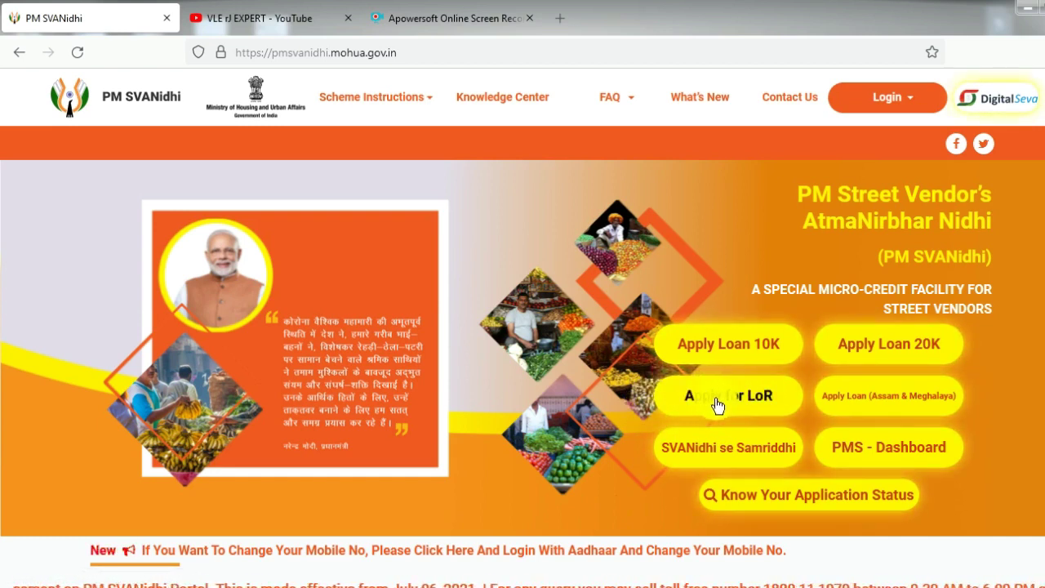
Open the LoR request login and verify the applicant's mobile number with its one-time password.
left_click(726, 401)
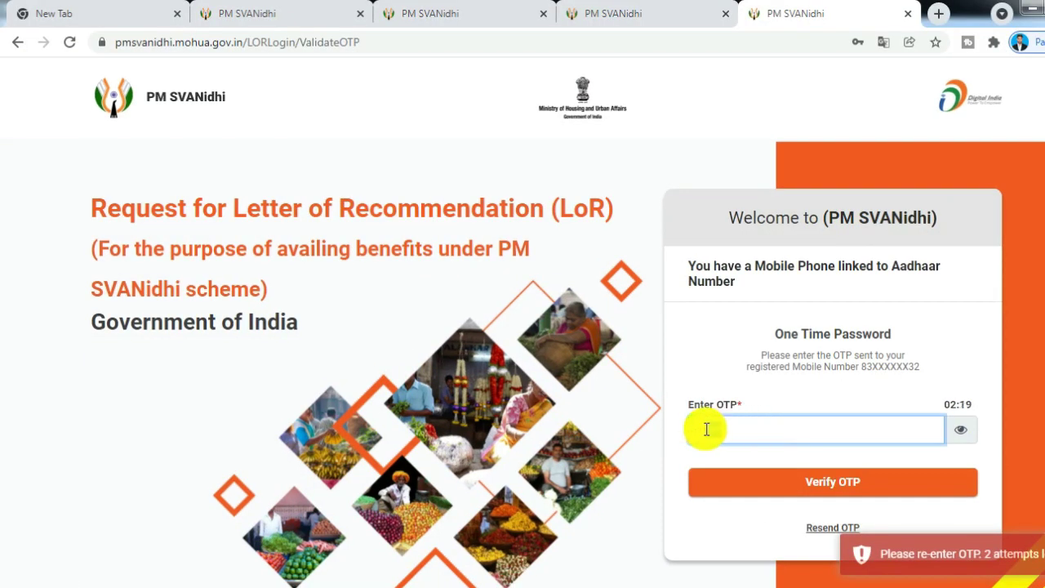
left_click_drag(704, 428, 688, 429)
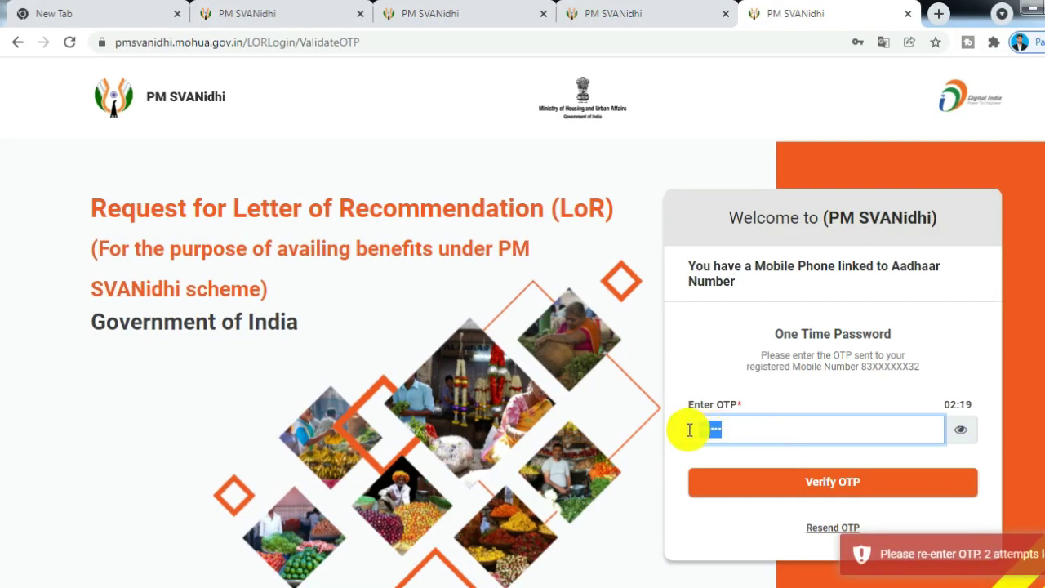
left_click(802, 485)
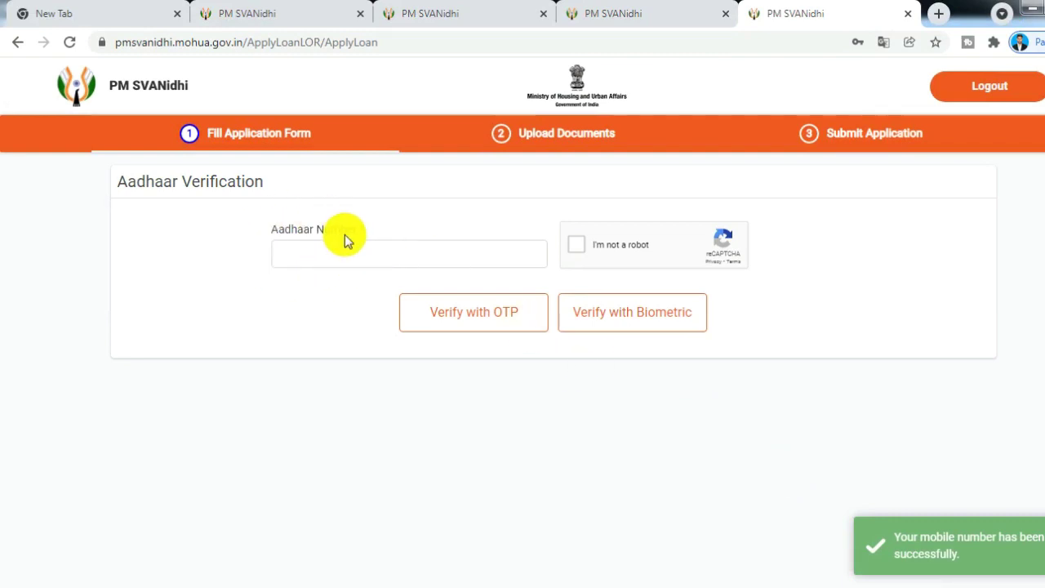
Paste the applicant's Aadhaar number and tick the I'm not a robot check.
left_click(313, 253)
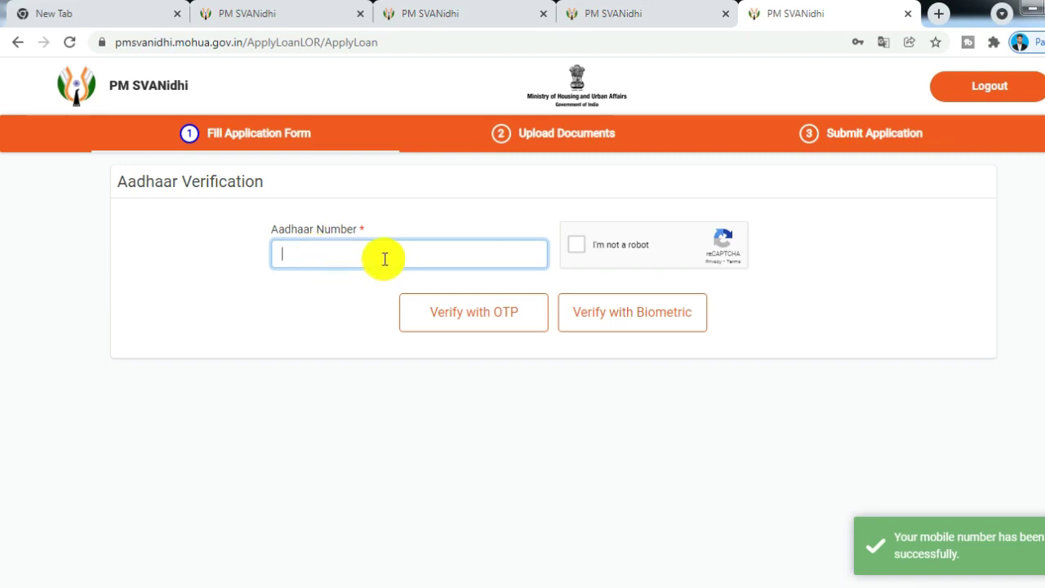
key("ctrl+v")
left_click_drag(363, 257, 256, 259)
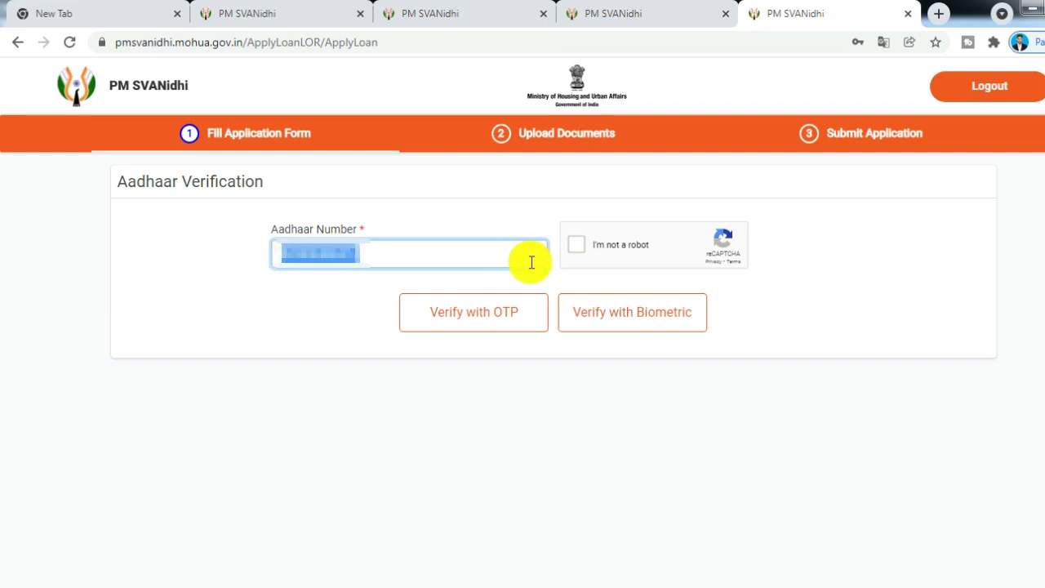
left_click(577, 250)
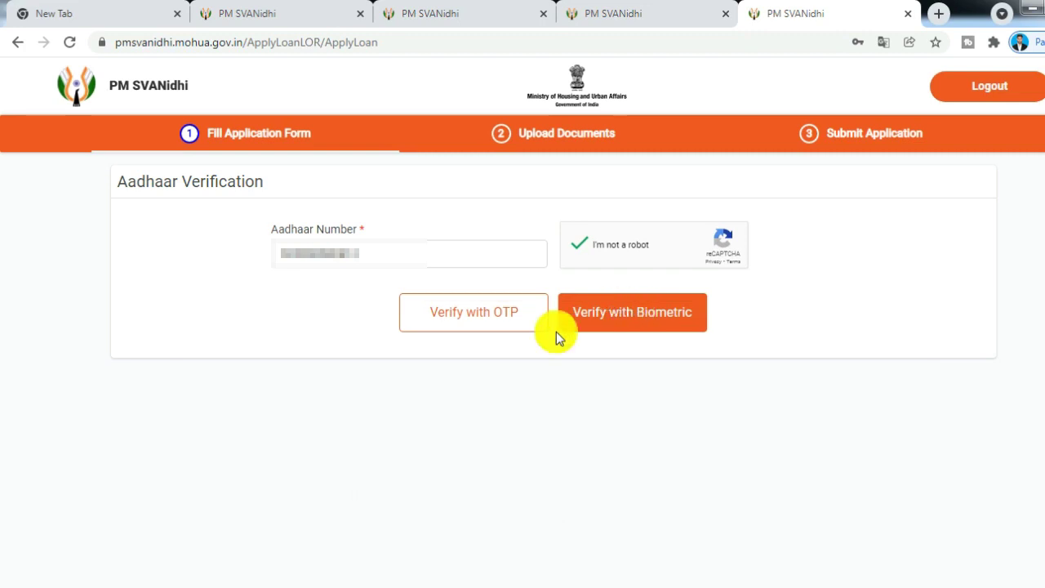
Request the Aadhaar OTP, enter the received code and verify it.
left_click(459, 314)
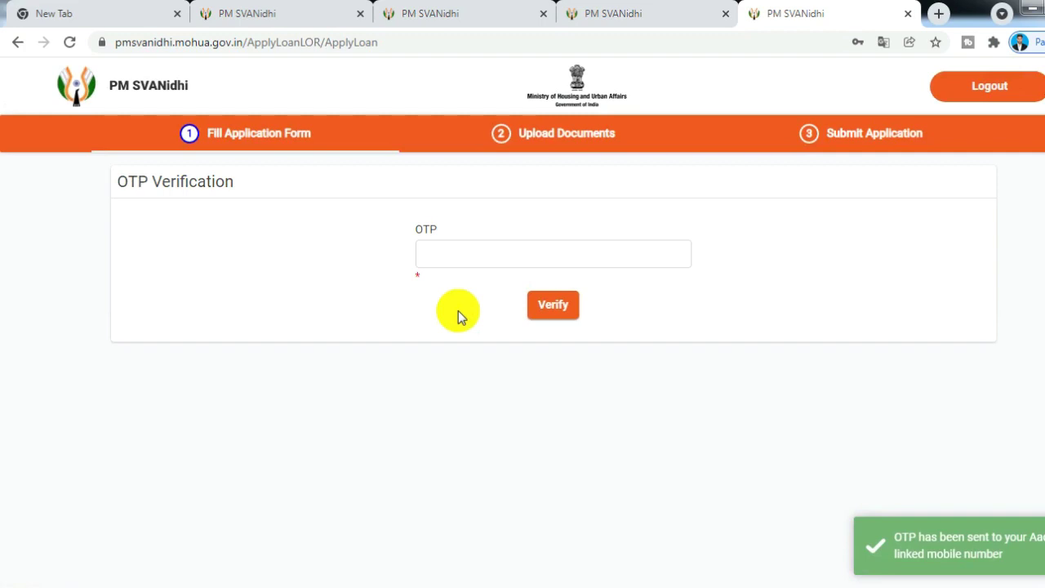
left_click(476, 243)
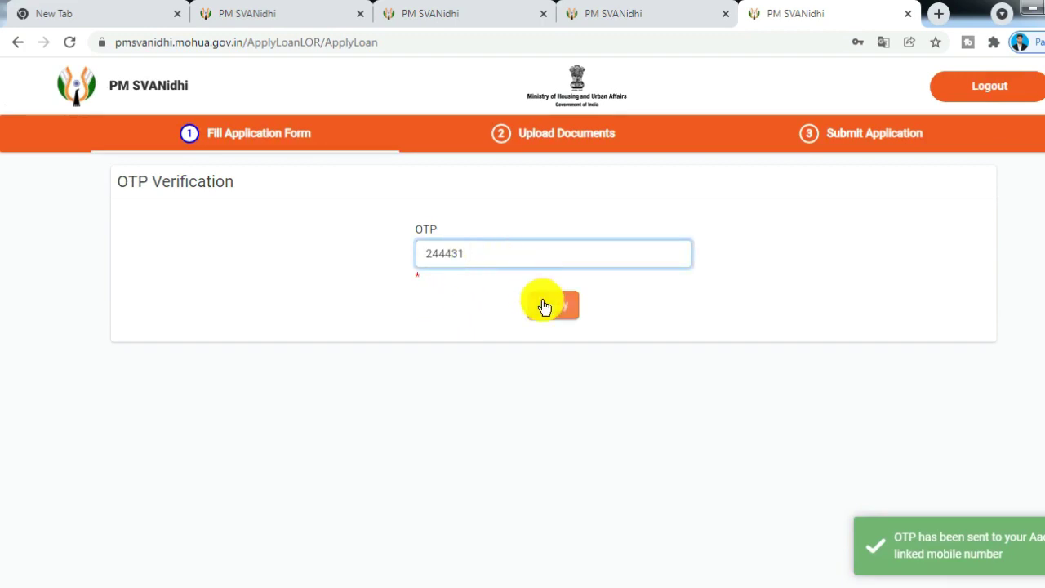
left_click(553, 306)
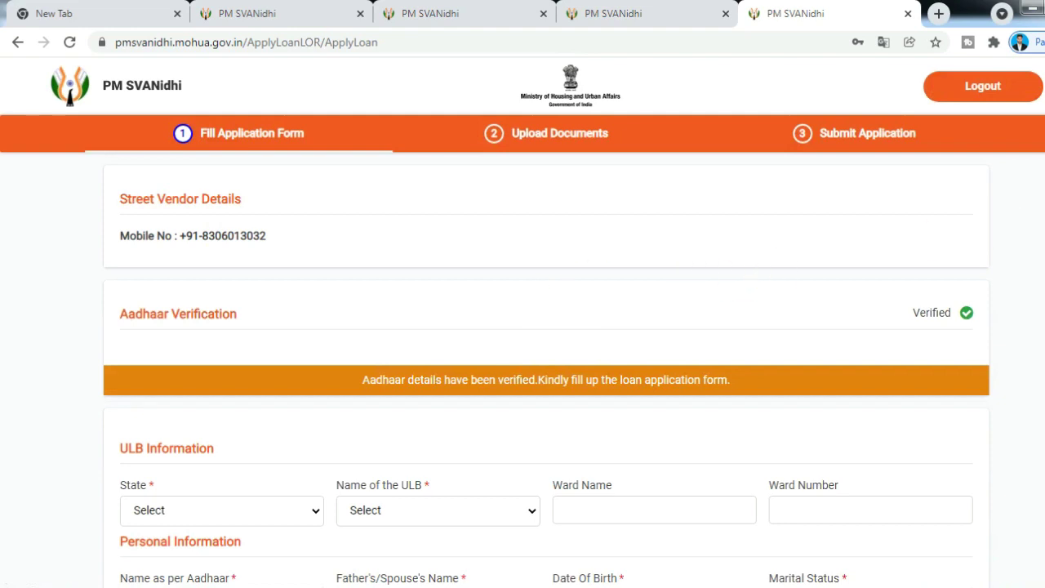
Choose RAJASTHAN as the State in the ULB Information section.
scroll(1037, 210, "down", 1)
scroll(523, 327, "down", 1)
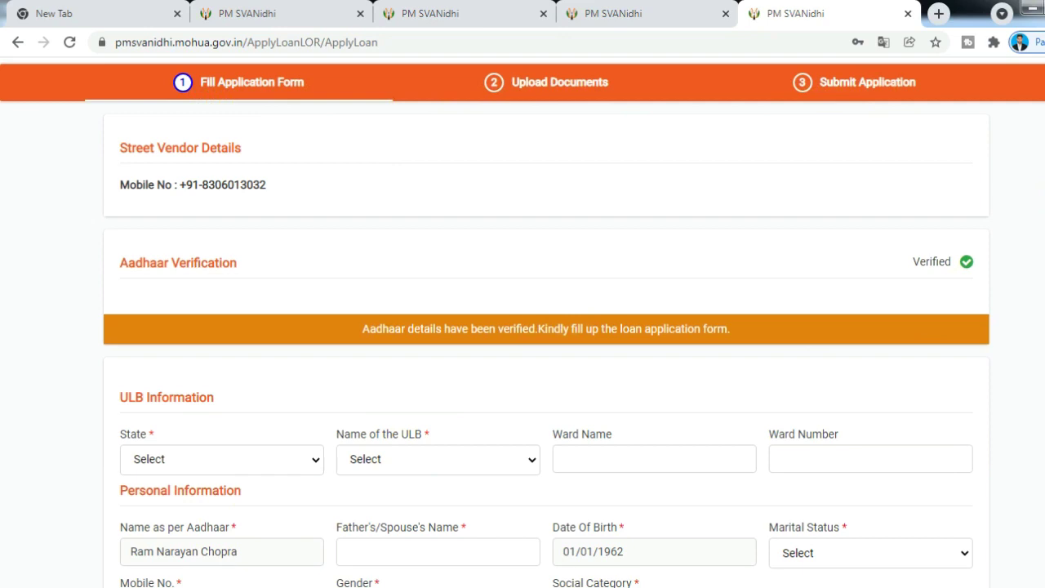
scroll(523, 326, "down", 2)
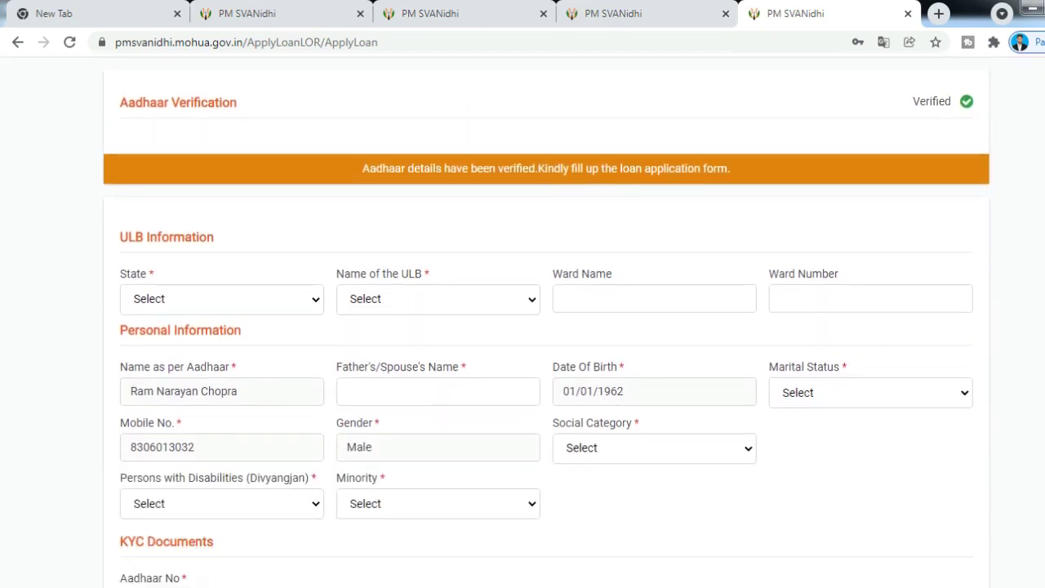
scroll(523, 327, "down", 1)
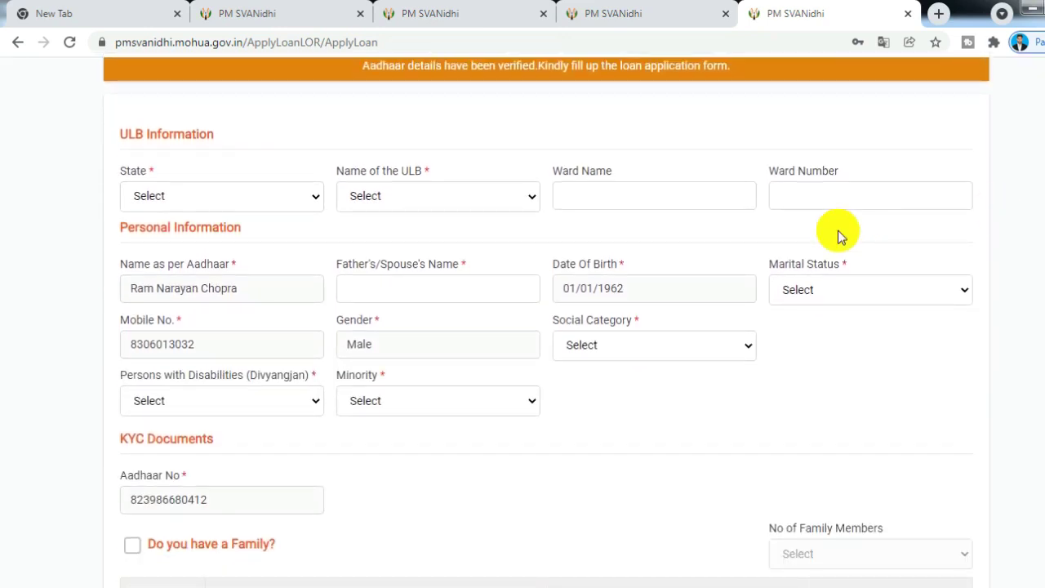
left_click(278, 209)
key("r")
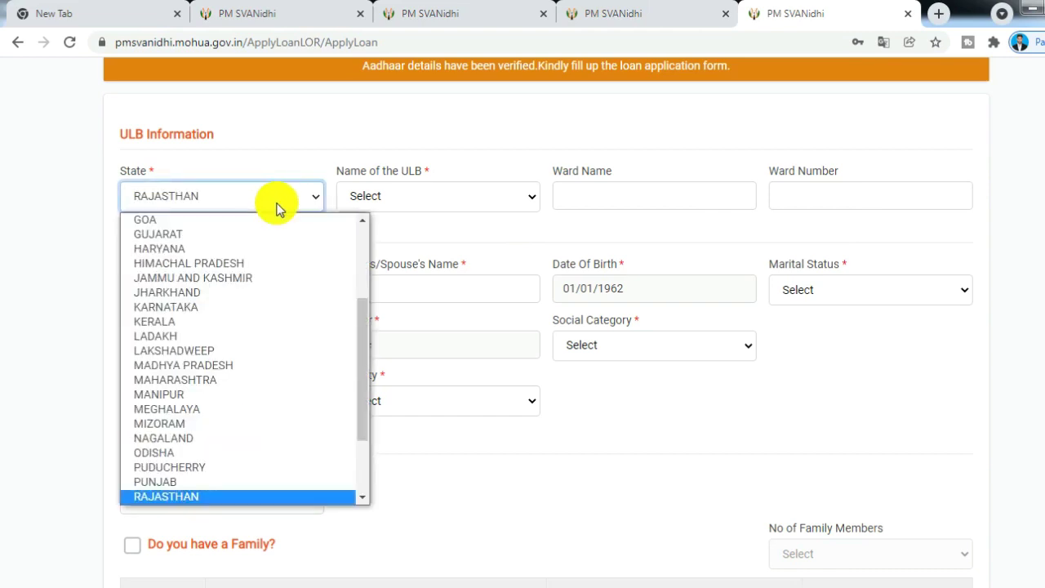
key("Return")
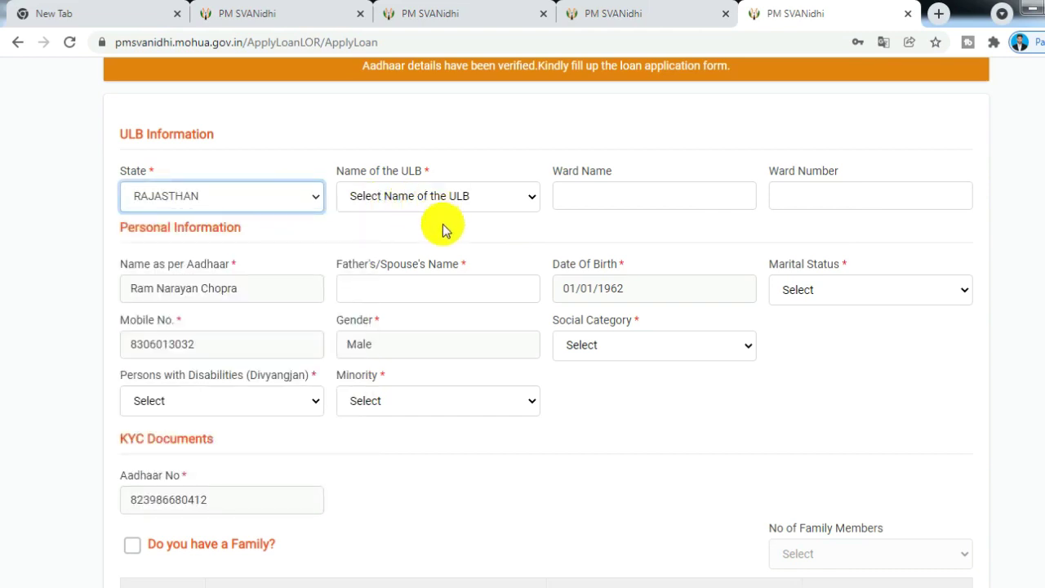
Set Name of the ULB to Chomu Town Panchayat.
left_click(487, 211)
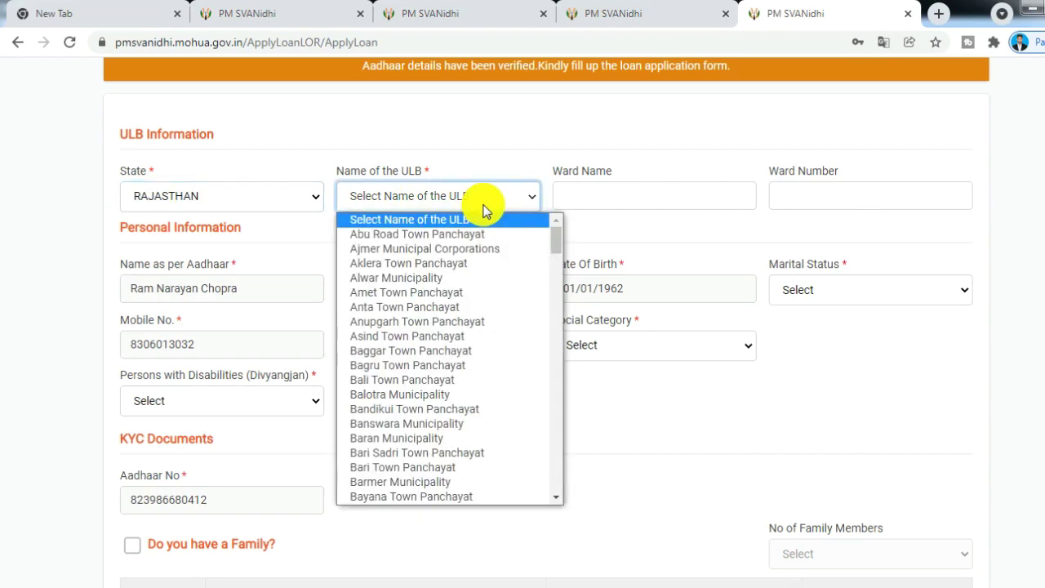
key("c")
key("h")
key("u")
left_click(376, 483)
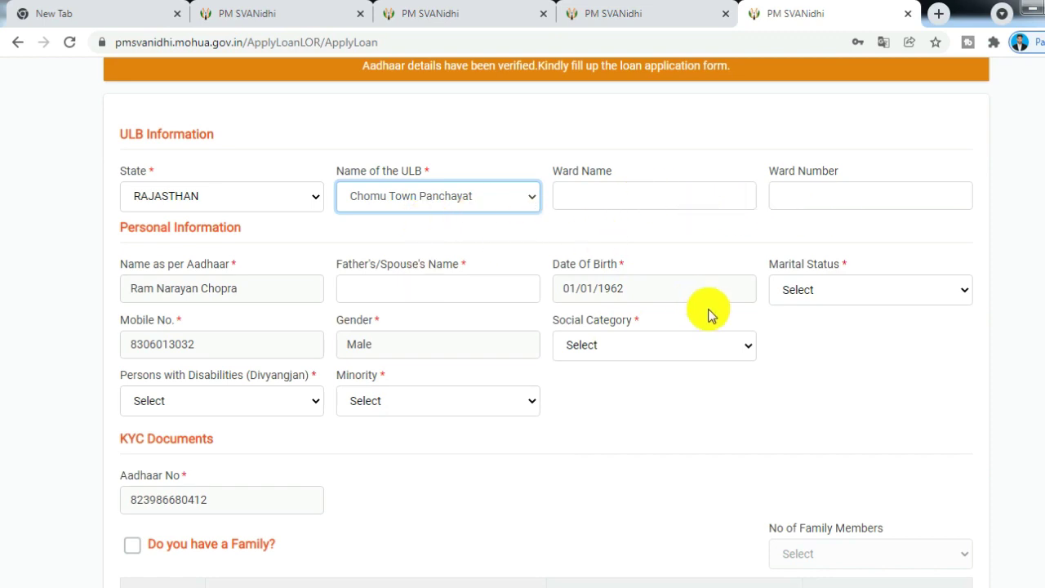
scroll(546, 322, "down", 1)
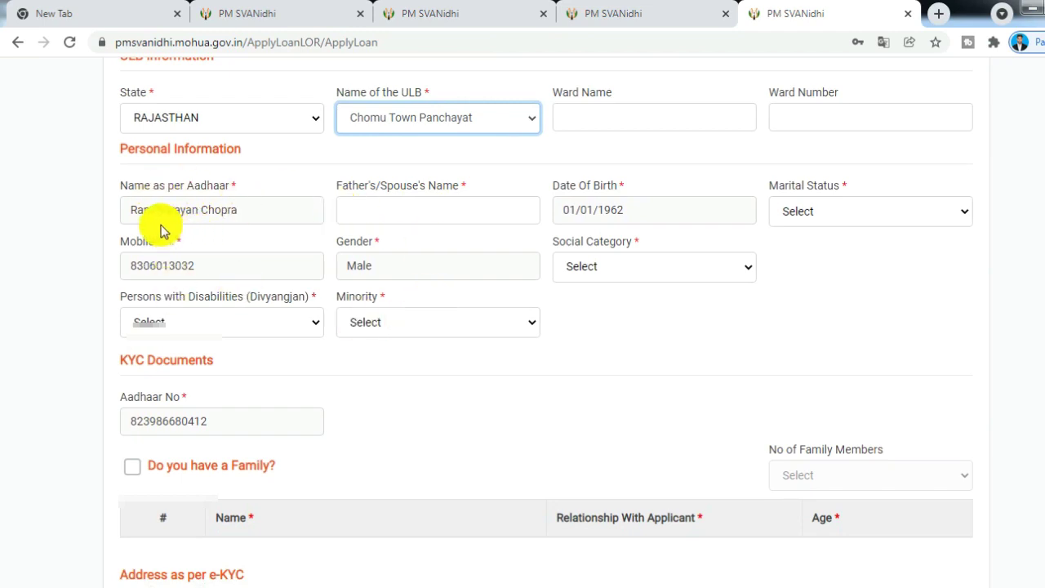
Review the prefilled name and date of birth, and set Marital Status to Married.
left_click_drag(241, 214, 128, 214)
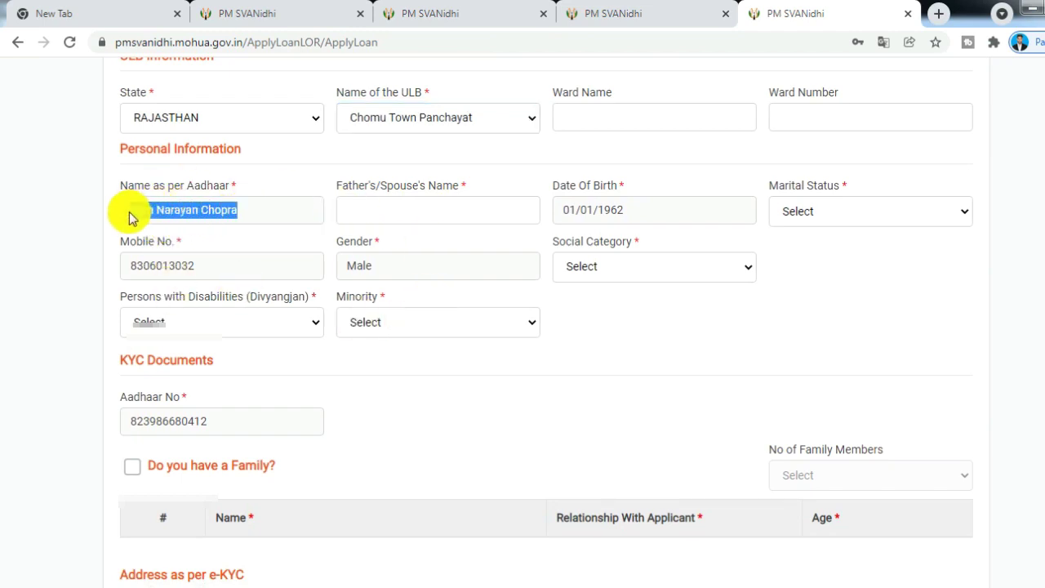
left_click(377, 211)
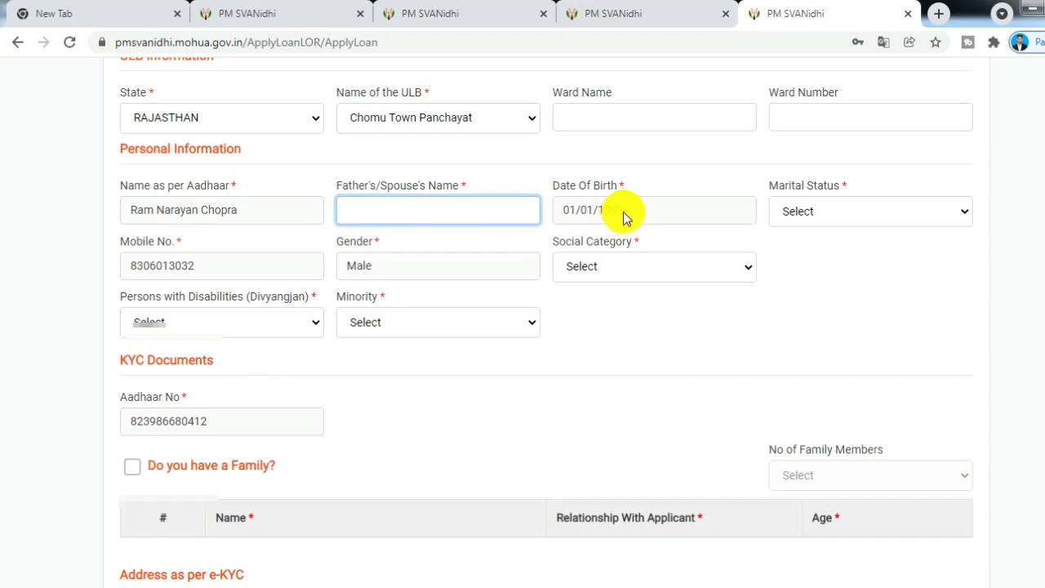
left_click_drag(625, 217, 565, 217)
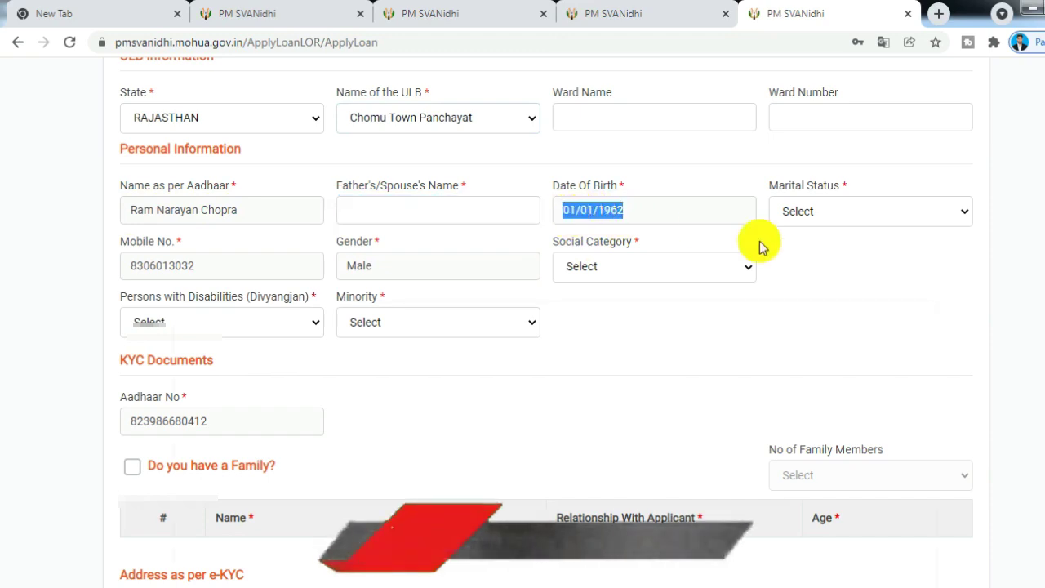
left_click(826, 212)
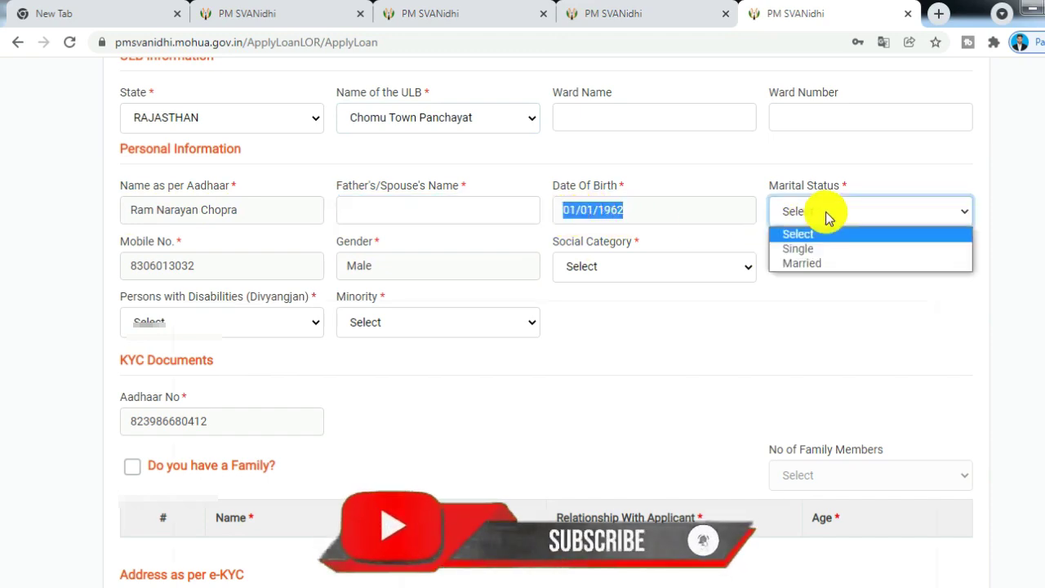
left_click(797, 266)
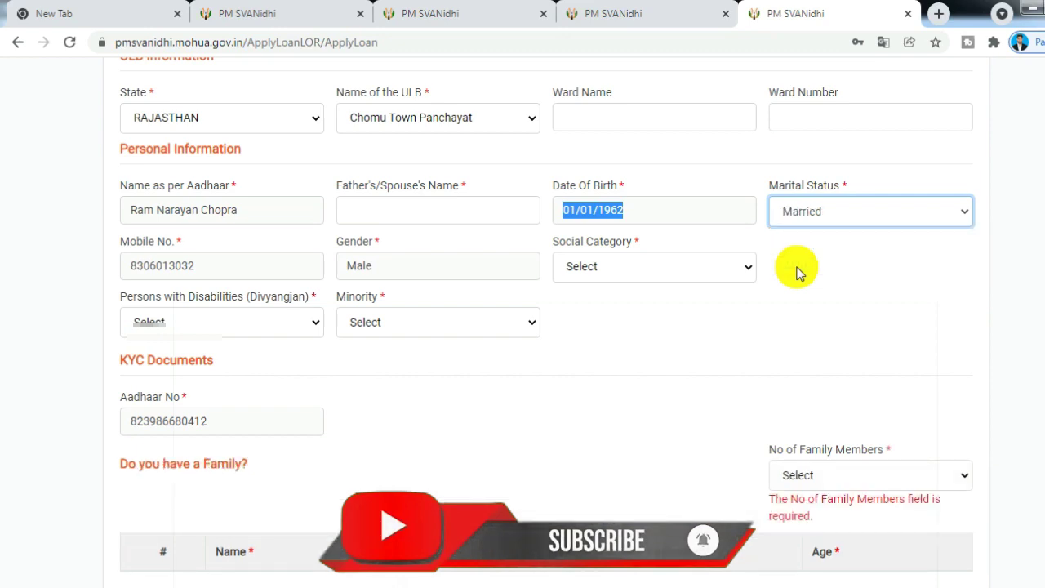
Check the prefilled mobile number and set Social Category to OBC.
left_click(196, 274)
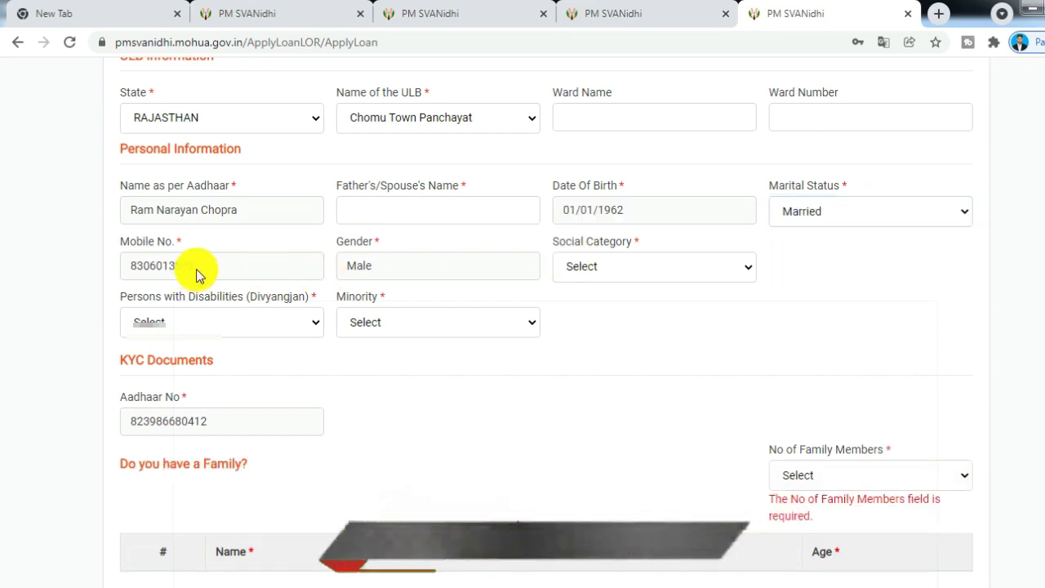
left_click_drag(196, 275, 132, 273)
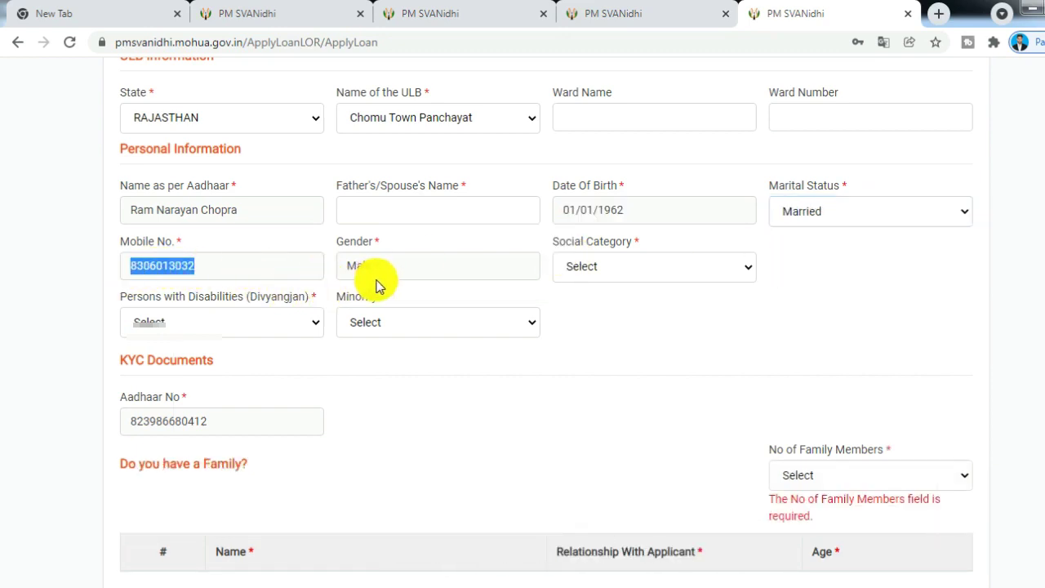
left_click(407, 274)
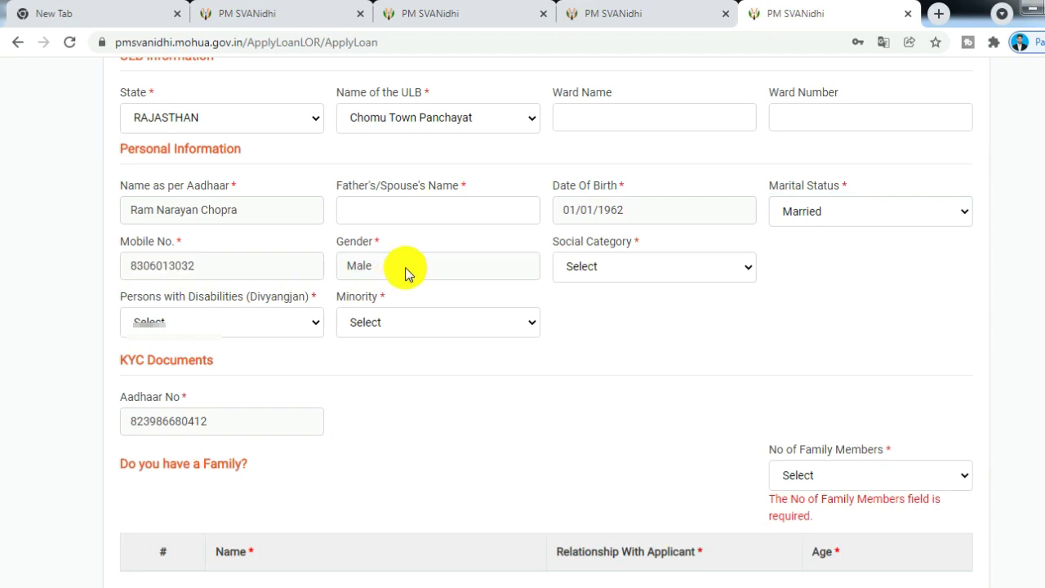
left_click(614, 278)
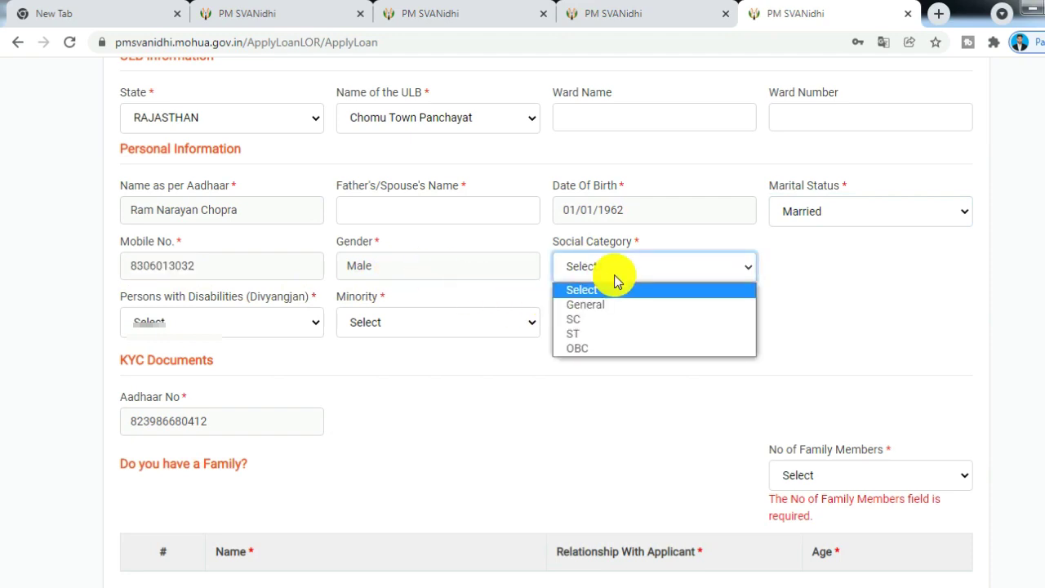
left_click(580, 352)
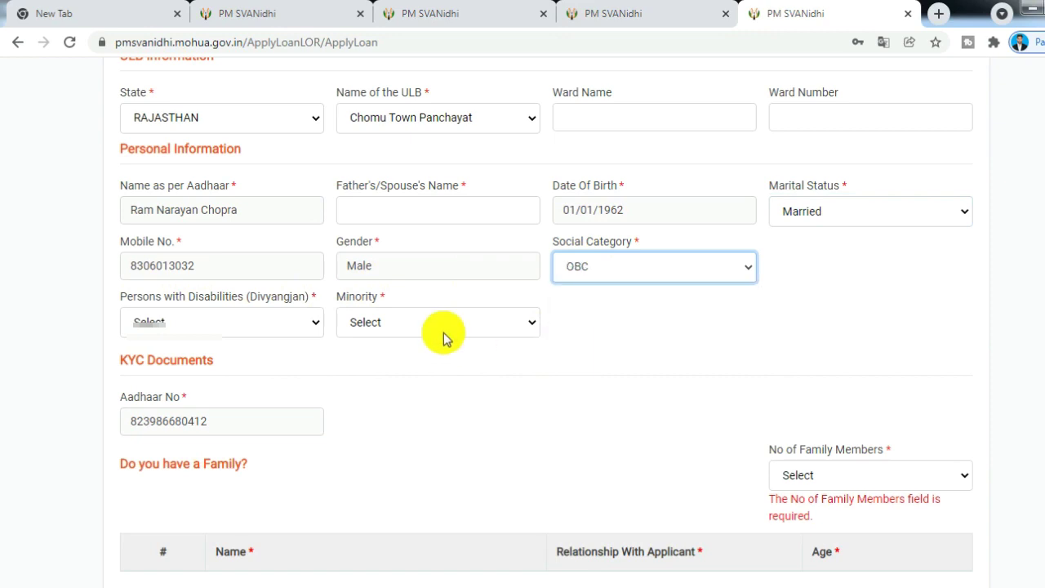
Set Persons with Disabilities to No and Minority to No.
left_click(274, 335)
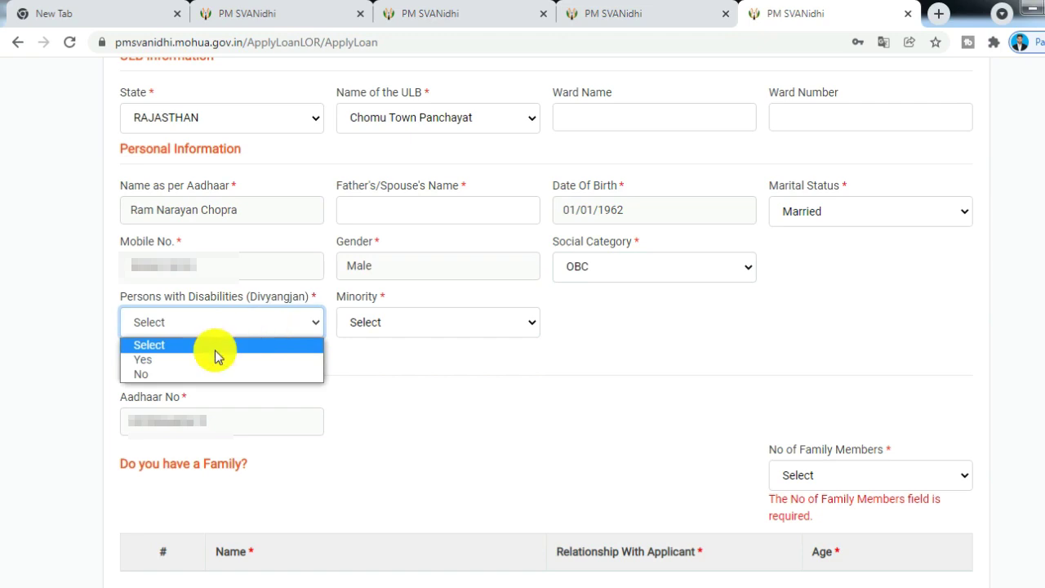
left_click(177, 375)
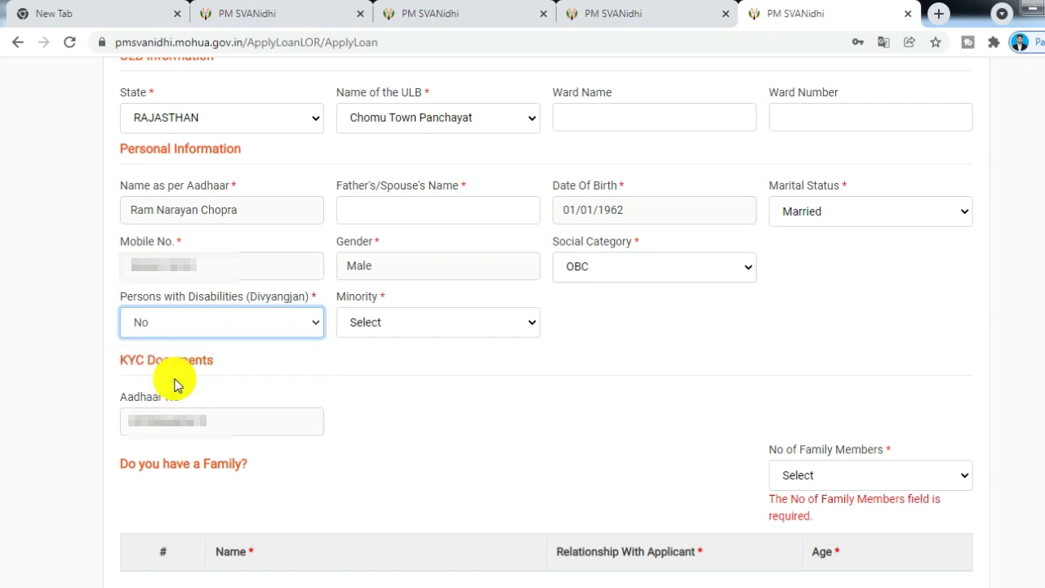
left_click(426, 322)
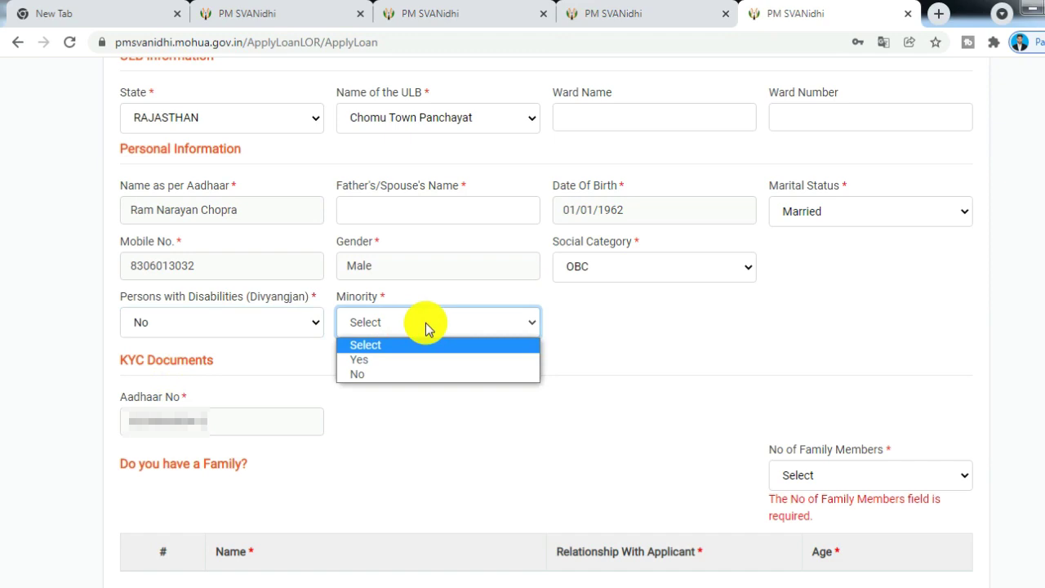
left_click(357, 363)
left_click(365, 335)
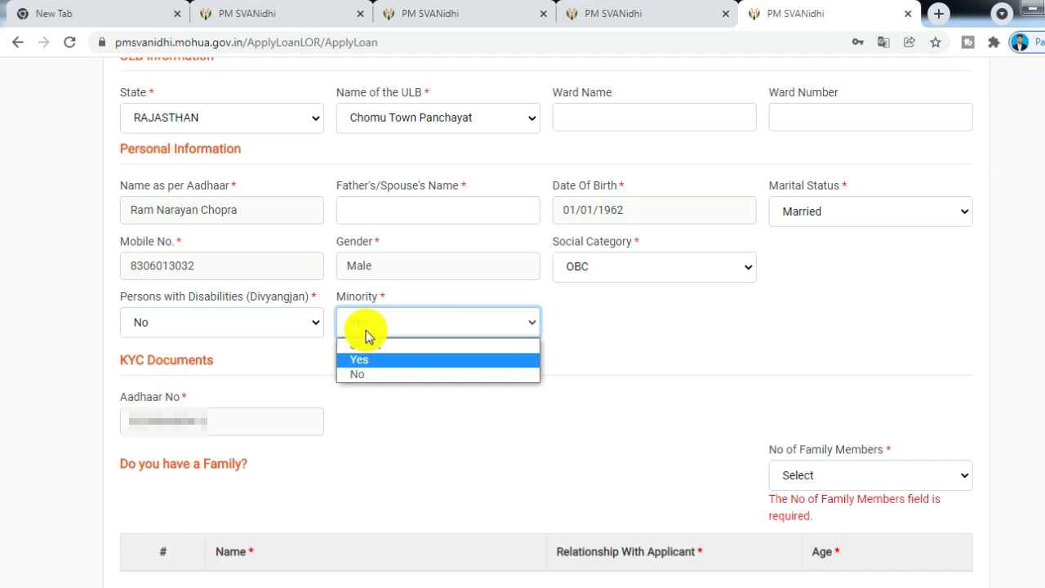
left_click(365, 375)
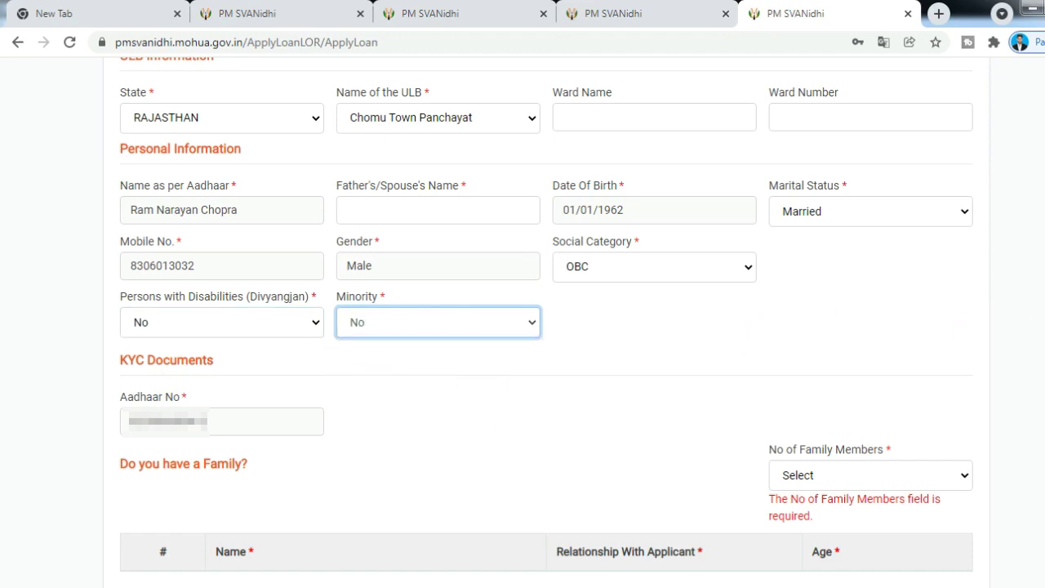
scroll(692, 355, "down", 2)
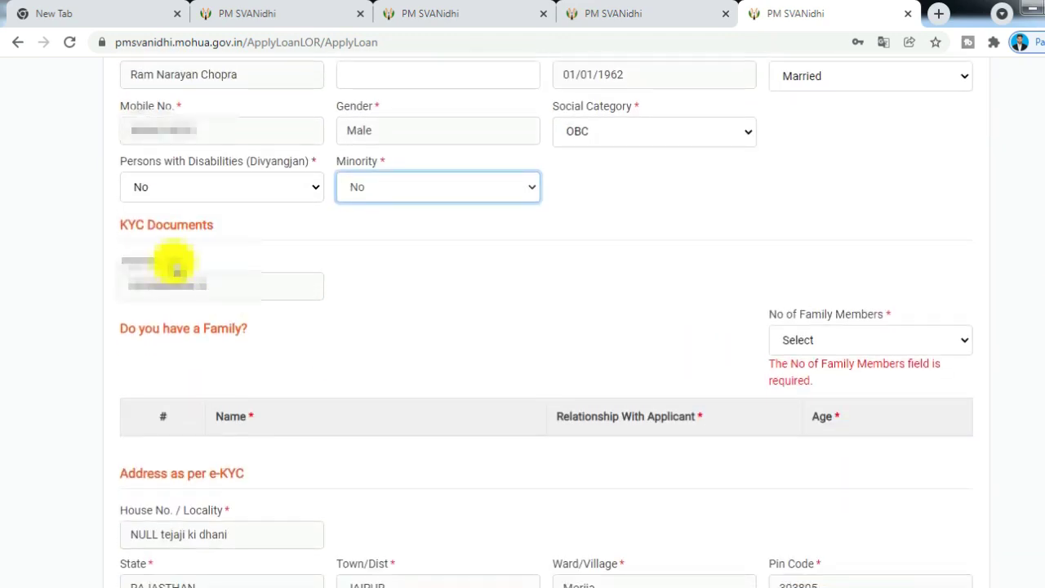
left_click_drag(210, 293, 122, 289)
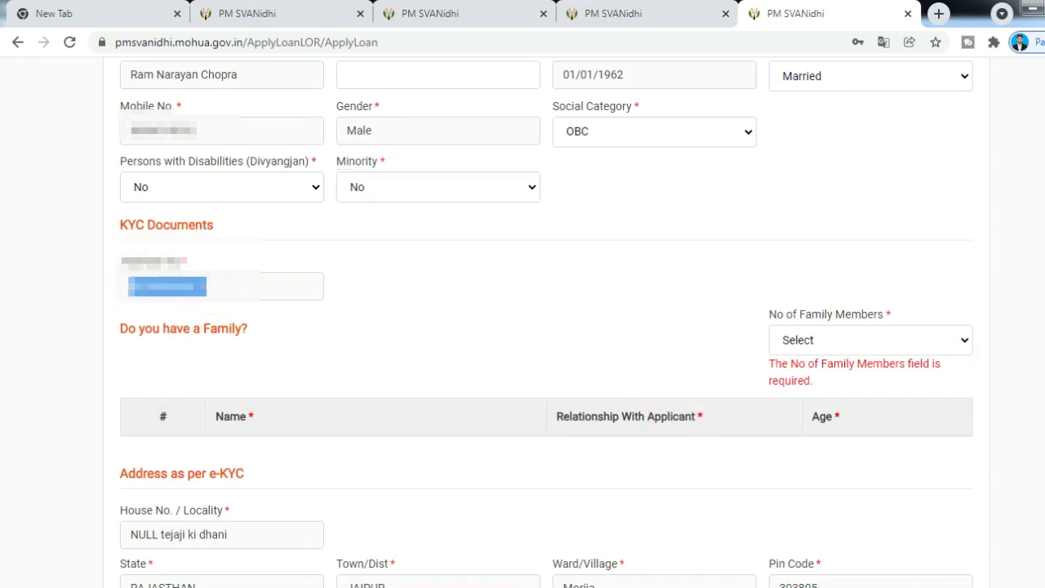
scroll(522, 327, "down", 1)
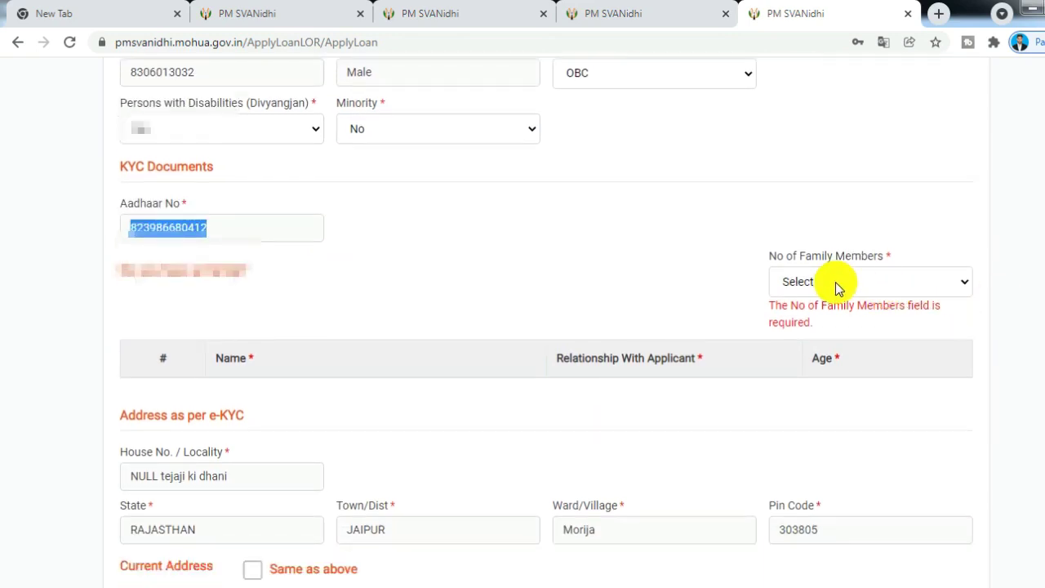
Set No of Family Members to 3.
left_click(907, 286)
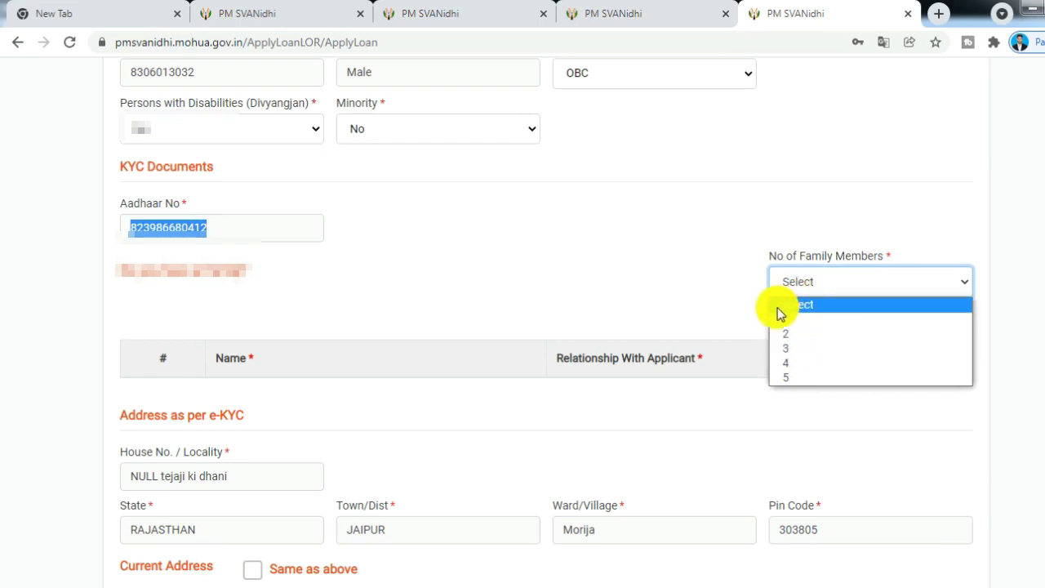
left_click(795, 348)
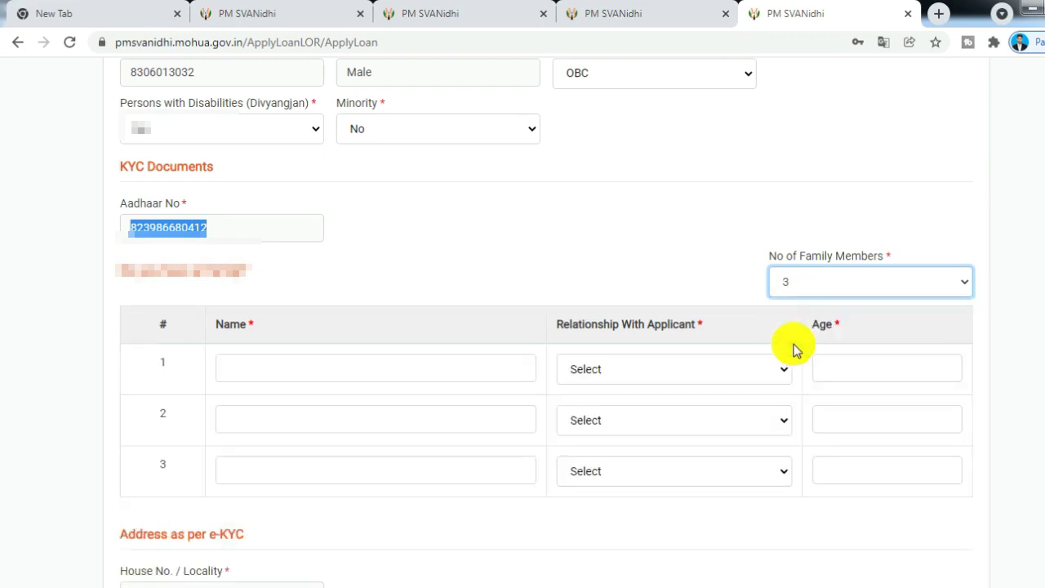
scroll(1017, 294, "down", 2)
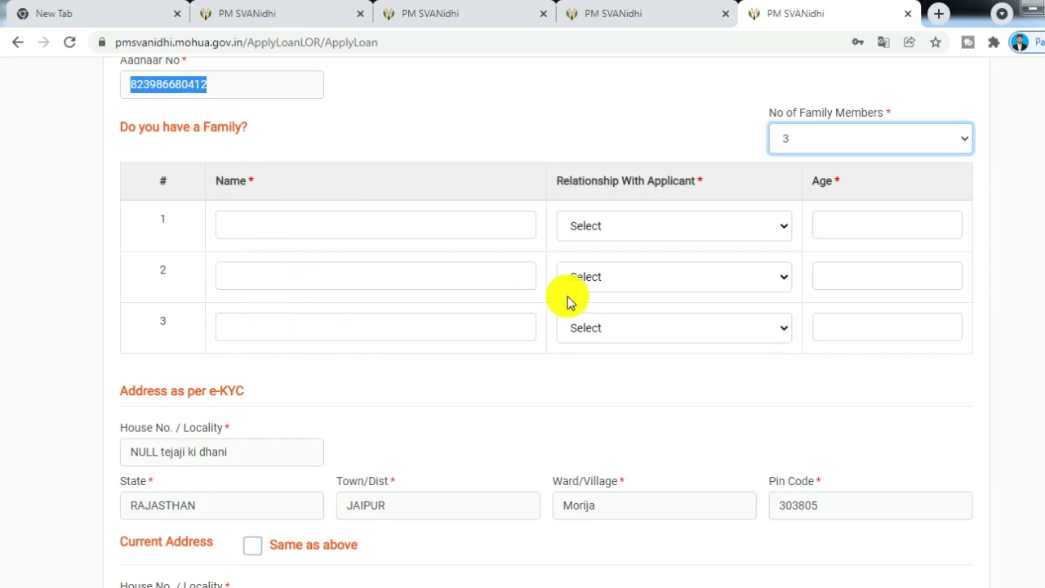
Record the first family member as Son, aged 33.
left_click(733, 233)
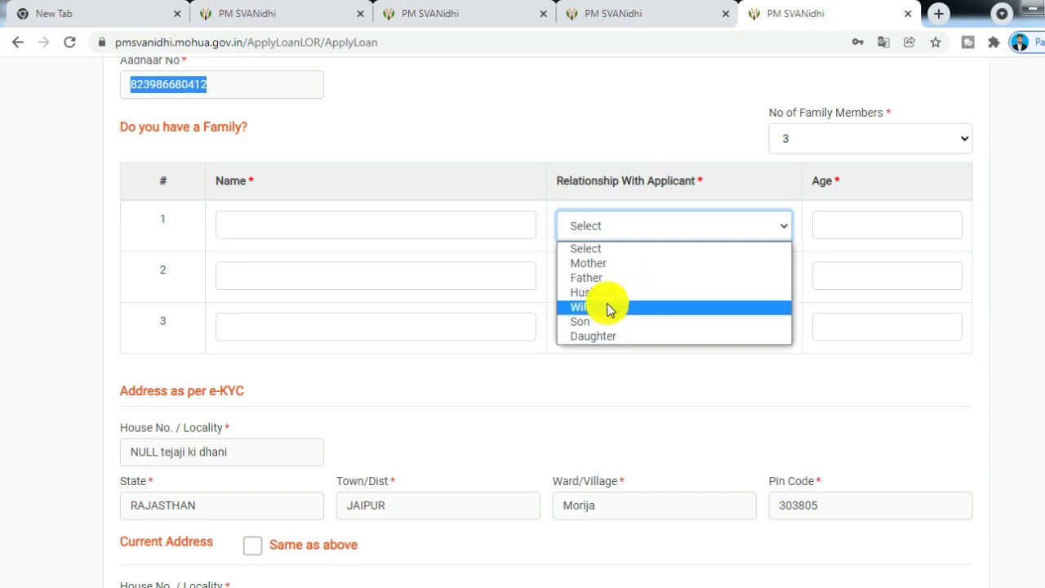
left_click(600, 324)
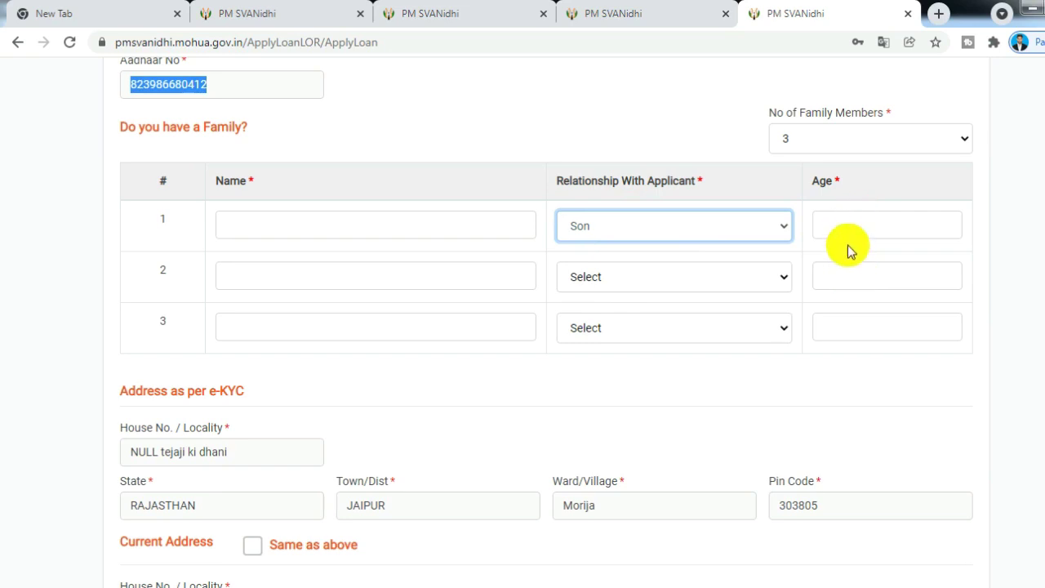
left_click(847, 232)
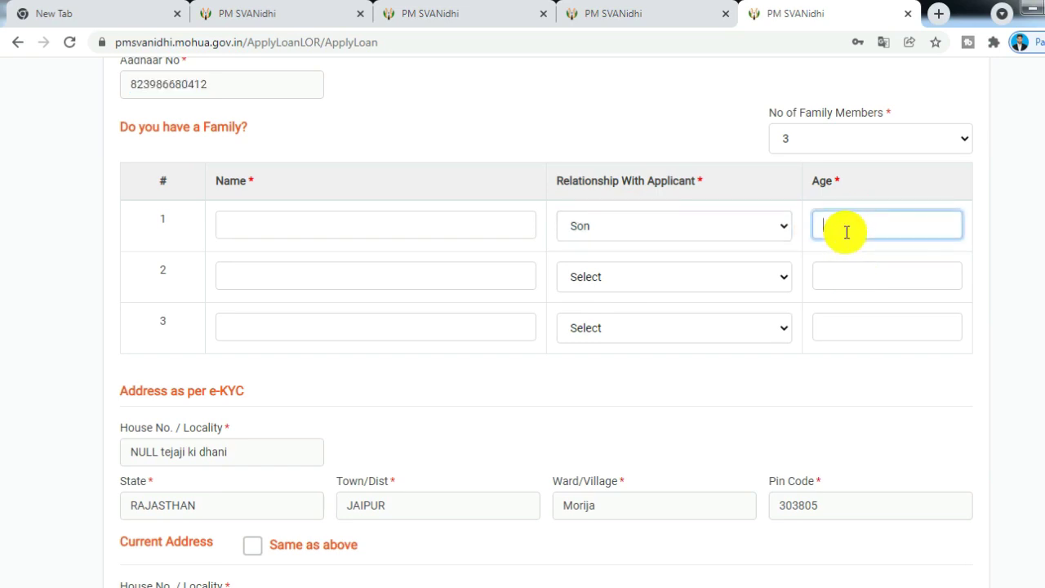
type("33")
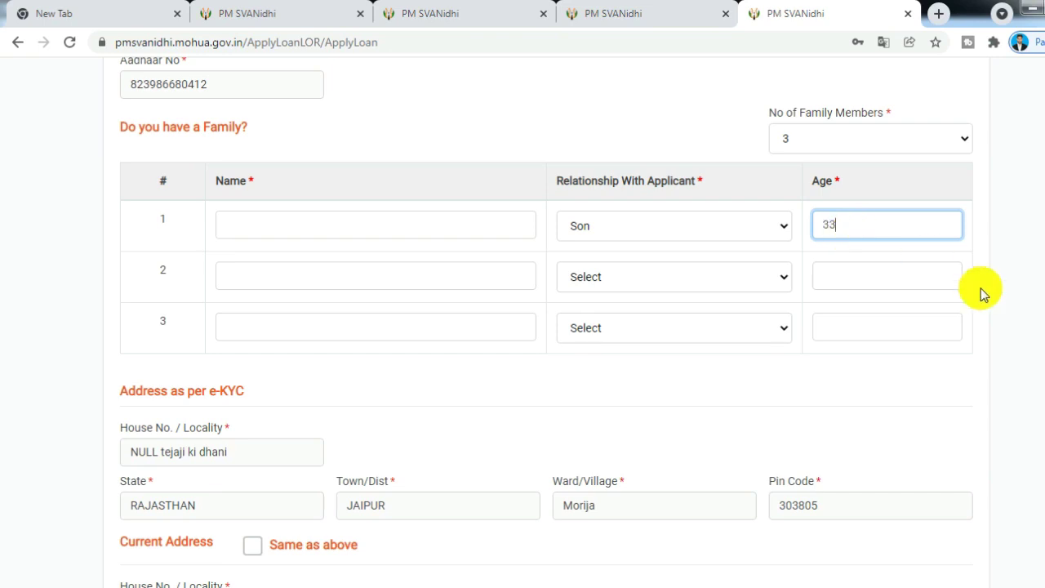
scroll(311, 309, "down", 2)
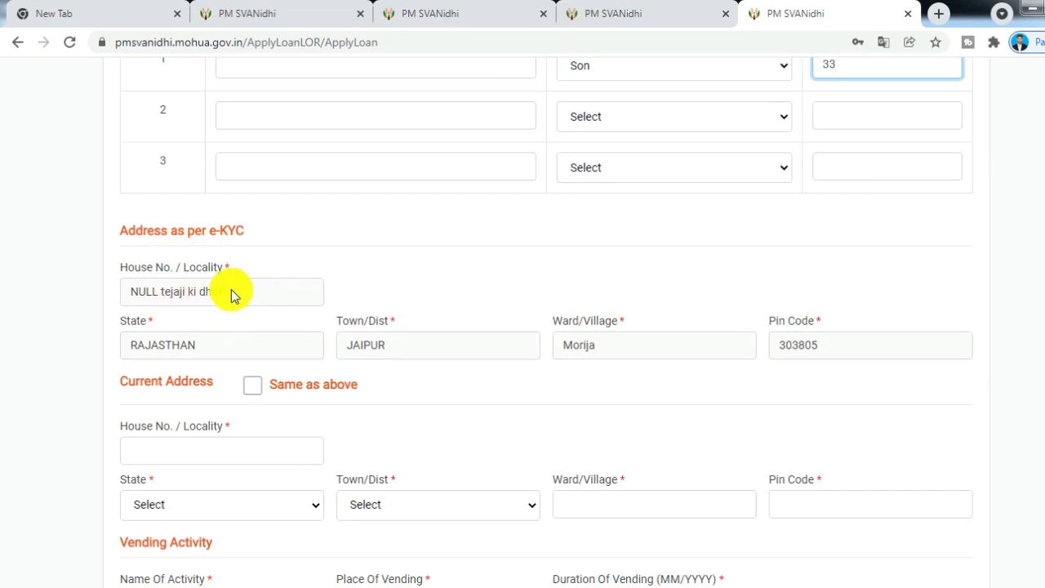
Mark Current Address same as the e-KYC address (RAJASTHAN, JAIPUR, Morija, 303805).
left_click_drag(230, 290, 127, 302)
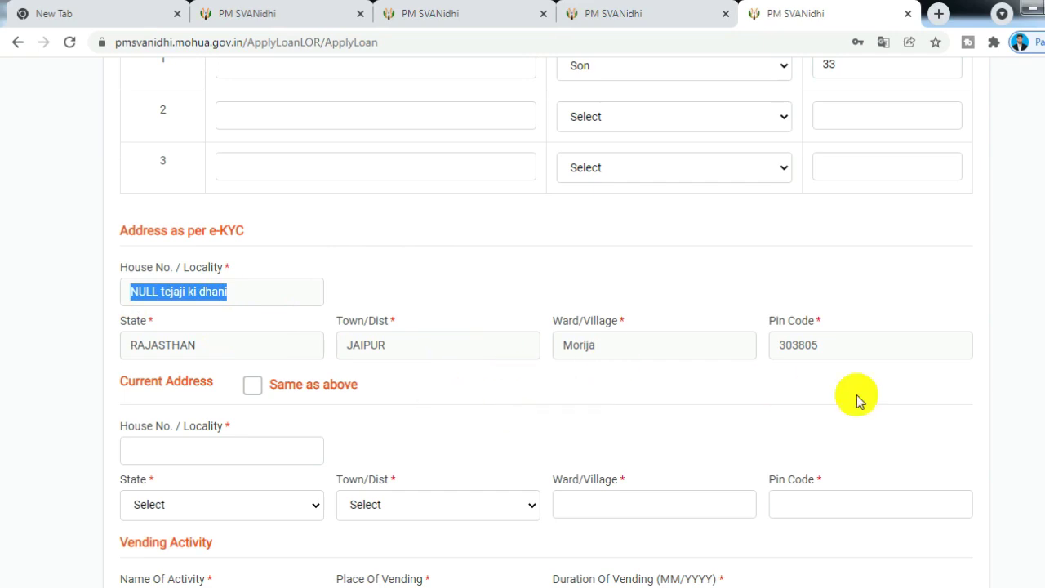
scroll(652, 374, "down", 3)
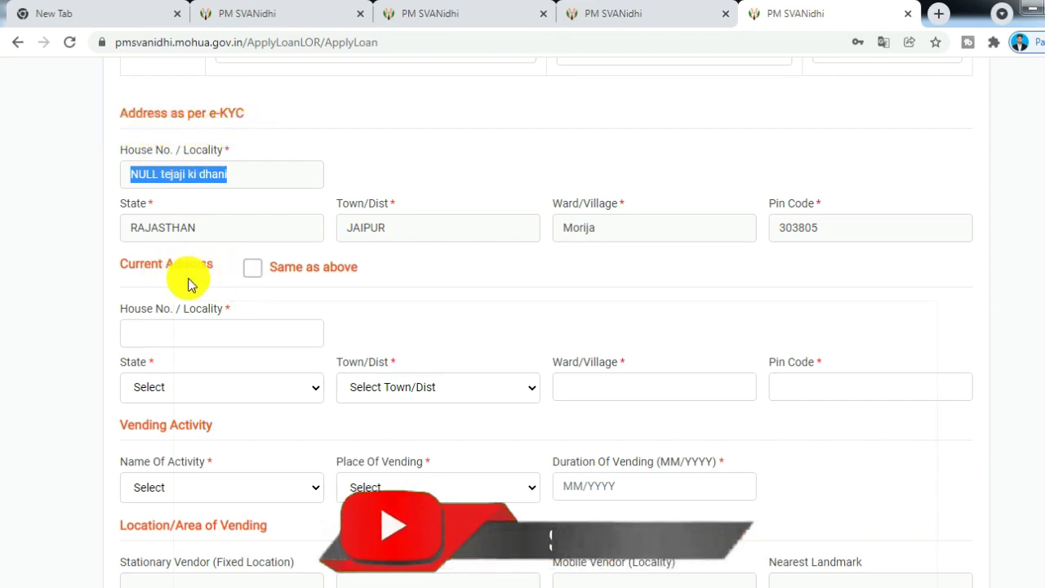
left_click(259, 274)
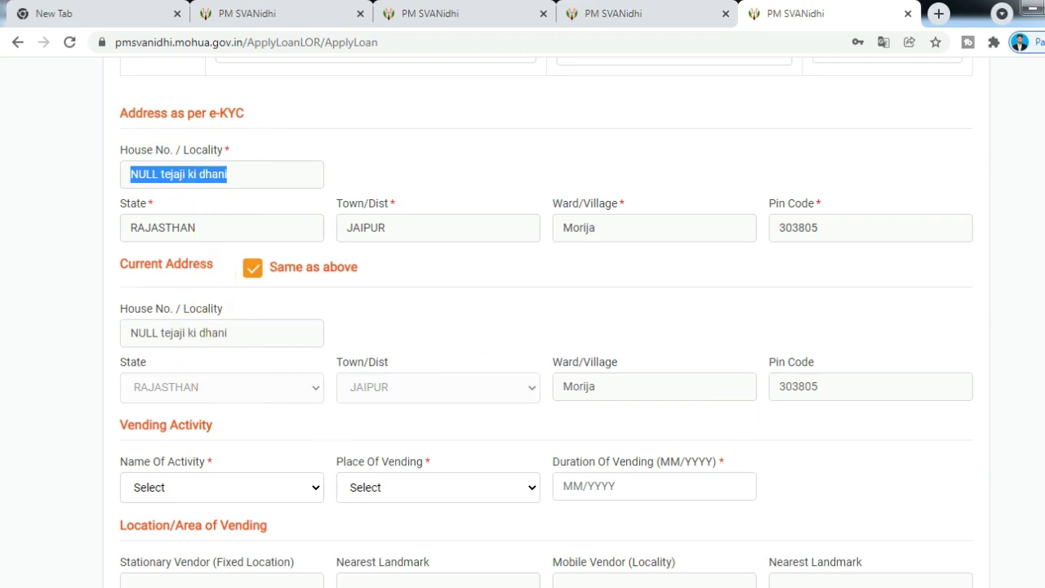
scroll(523, 327, "down", 3)
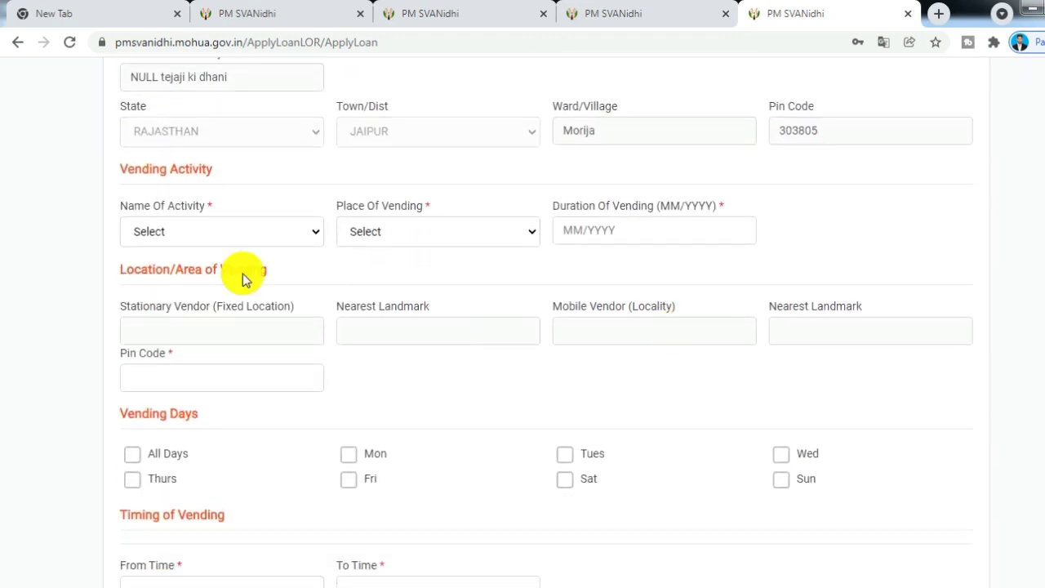
Set Name Of Activity to Services and Place Of Vending to Mobile.
left_click(233, 228)
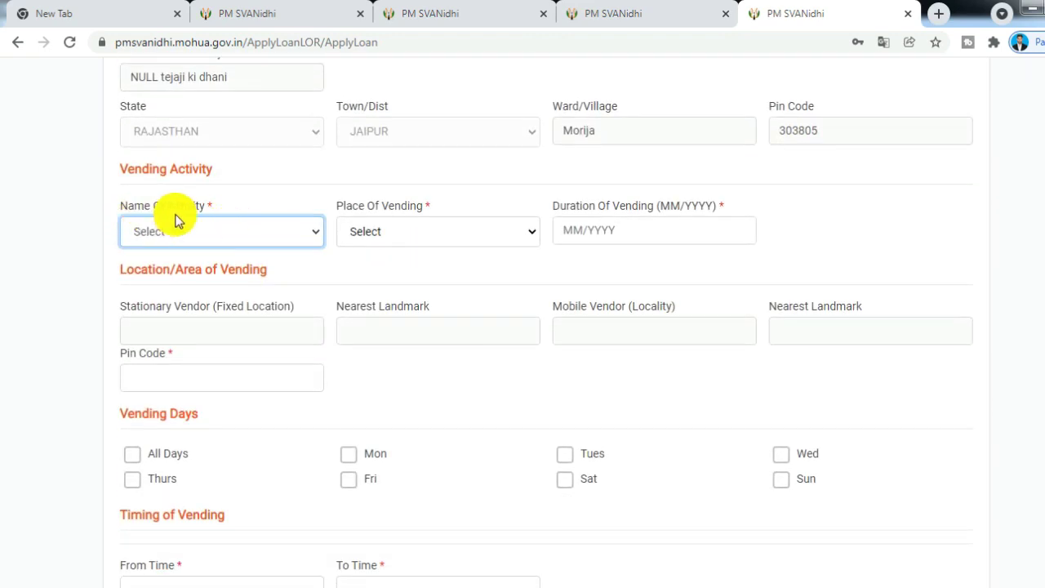
left_click(245, 236)
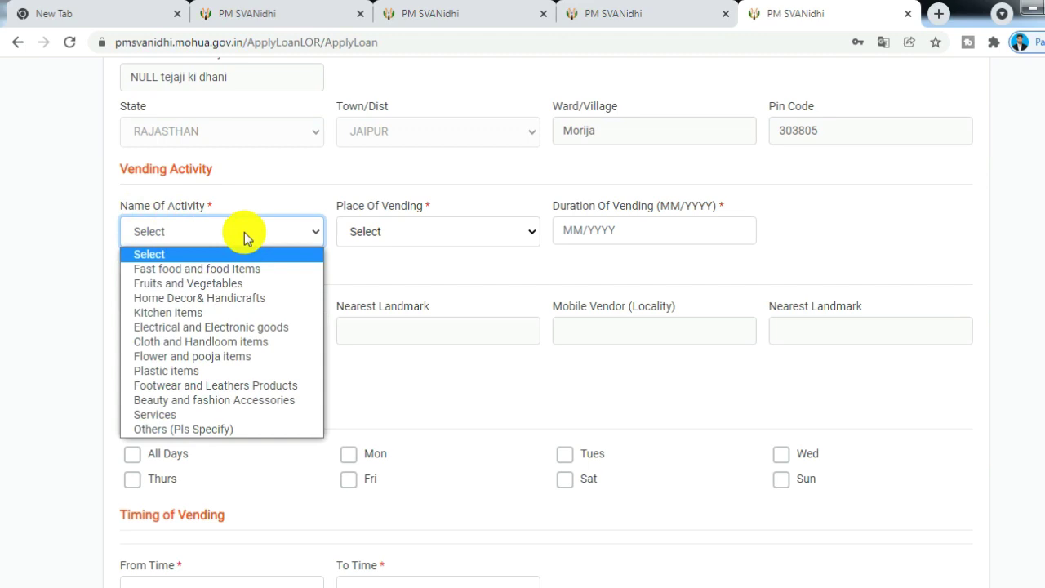
left_click(151, 416)
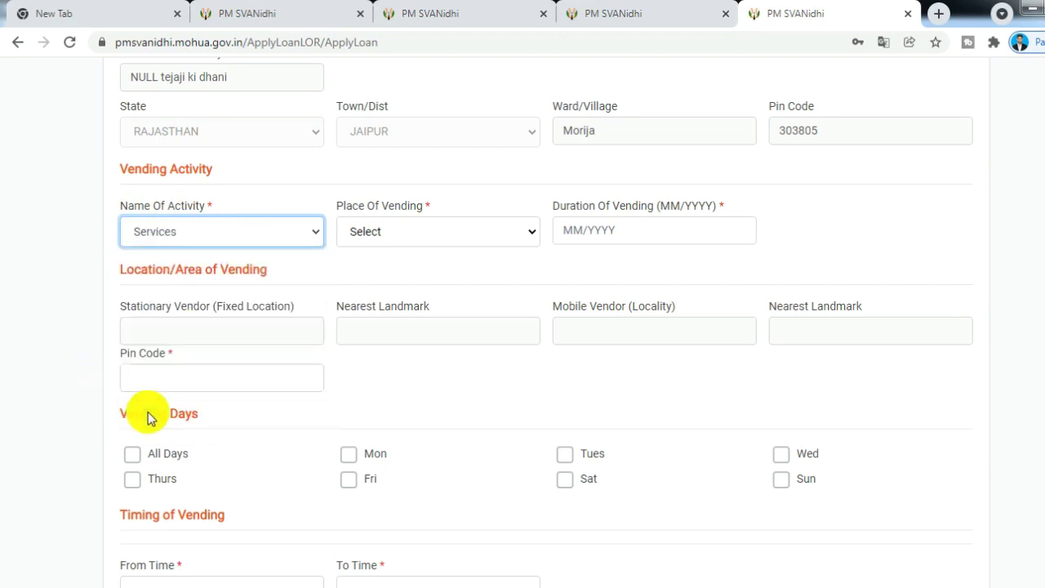
left_click(453, 236)
left_click(419, 232)
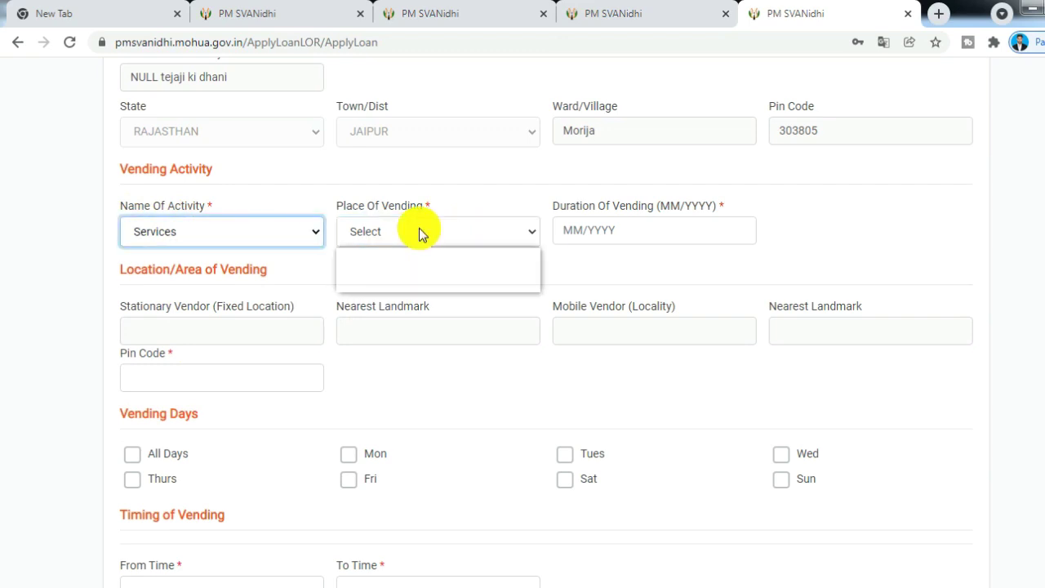
left_click(400, 285)
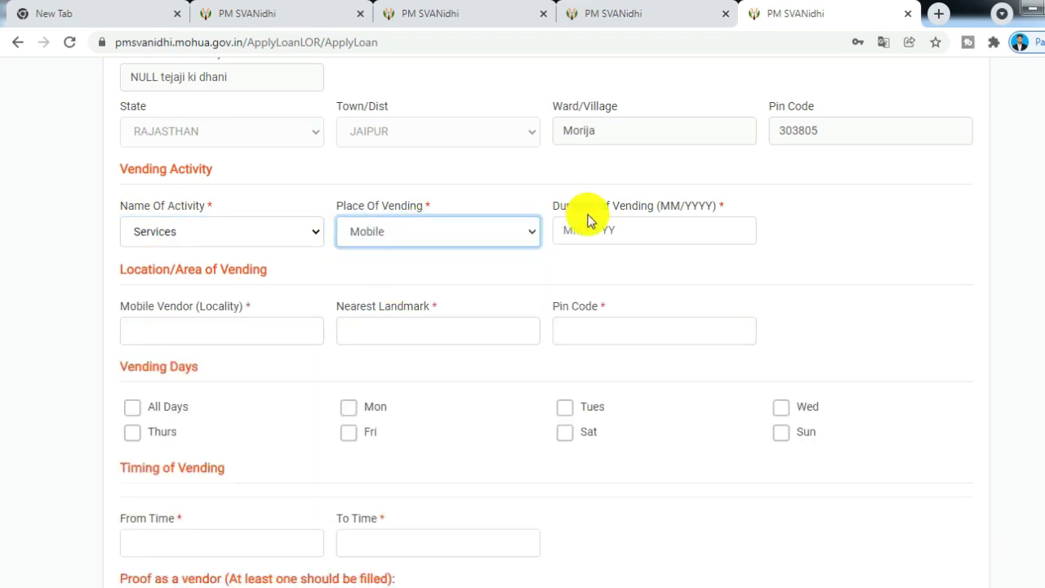
Set the vending duration start to January 2015 (01/2015).
left_click(607, 233)
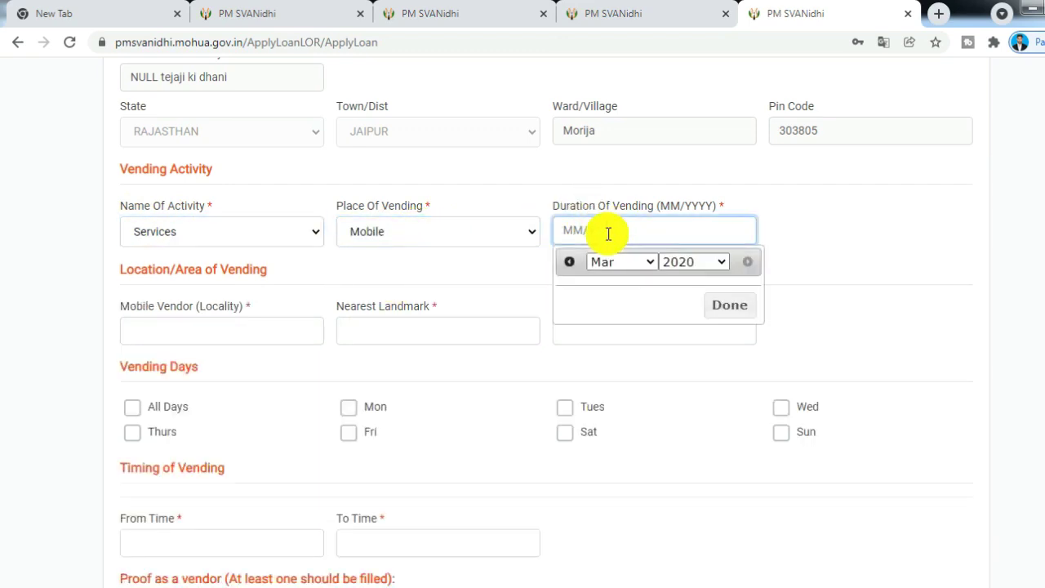
left_click(723, 263)
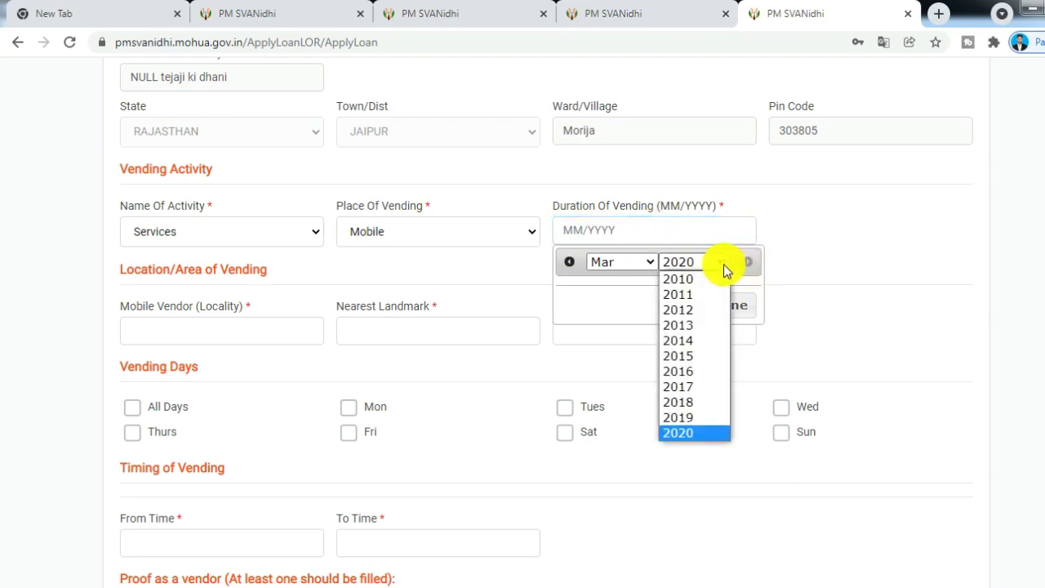
left_click(677, 357)
left_click(635, 264)
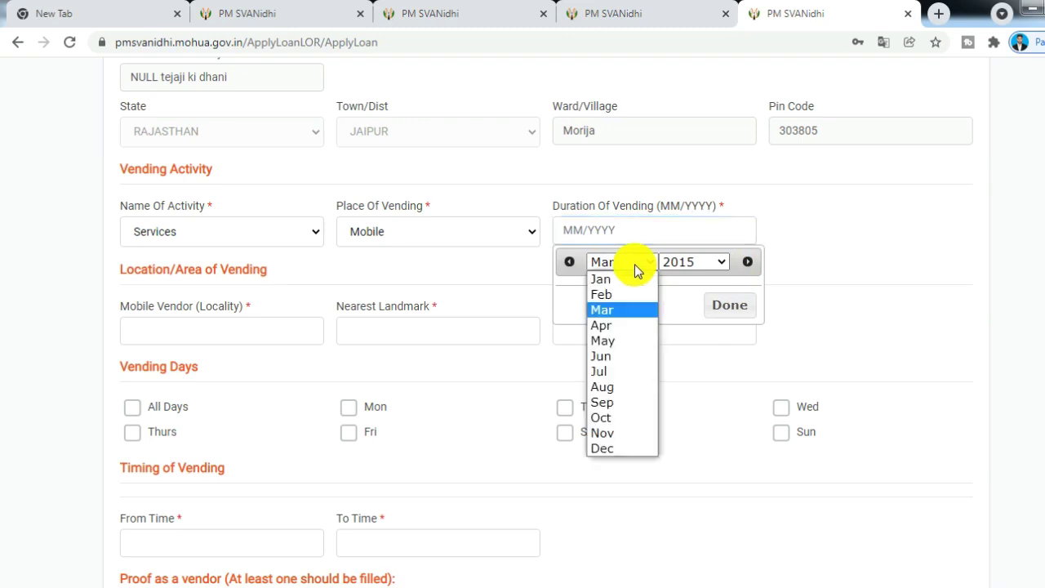
left_click(606, 280)
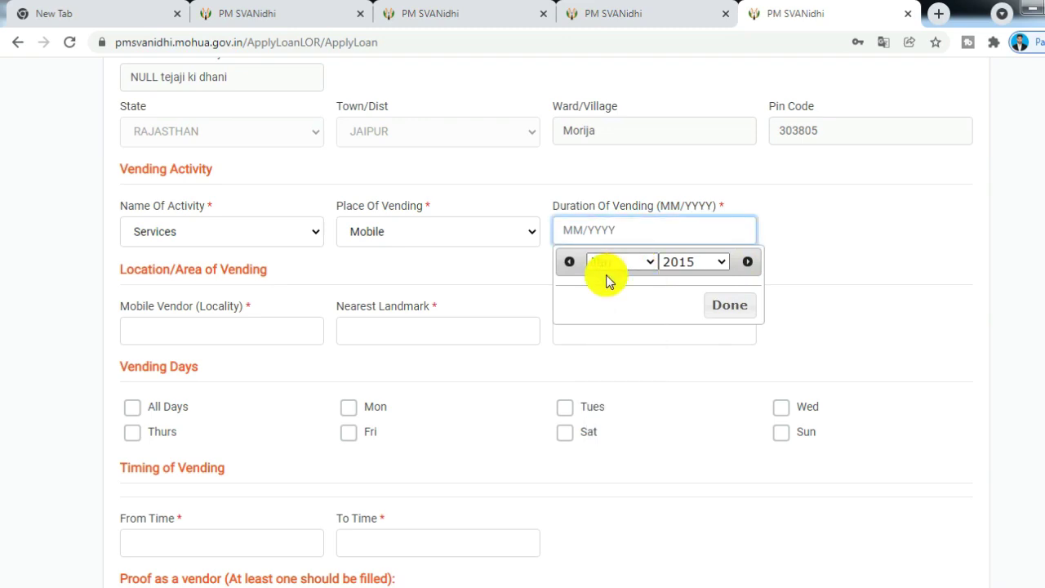
left_click(732, 303)
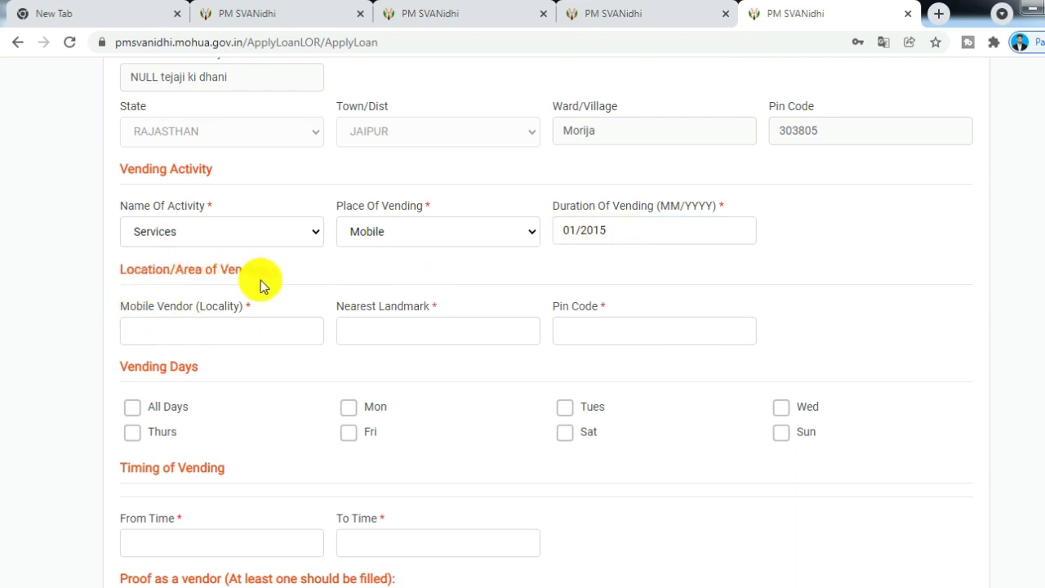
left_click(200, 332)
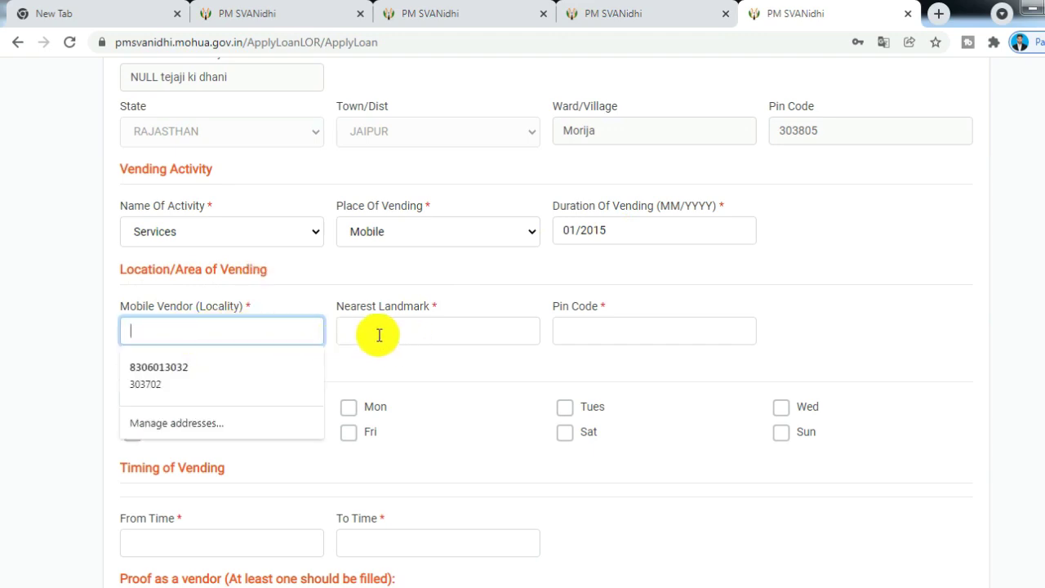
Tick All Days under Vending Days so Monday through Sunday are selected.
left_click(447, 333)
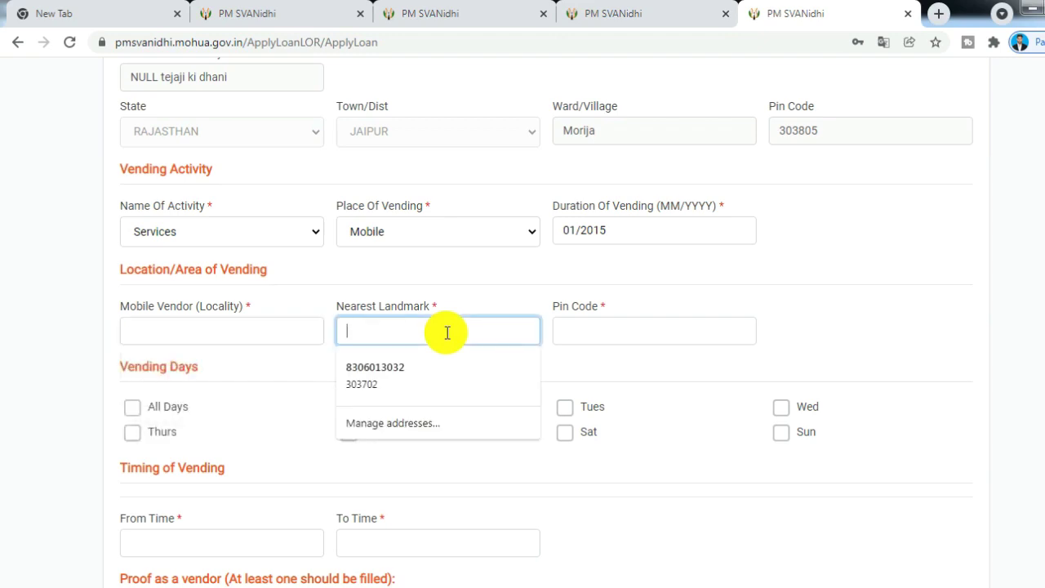
left_click(606, 326)
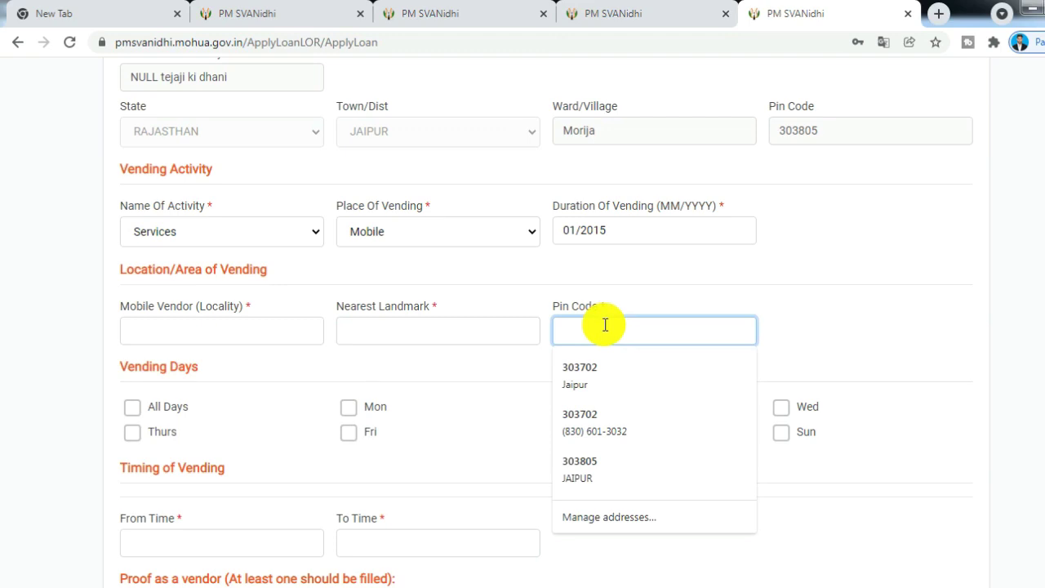
left_click(406, 335)
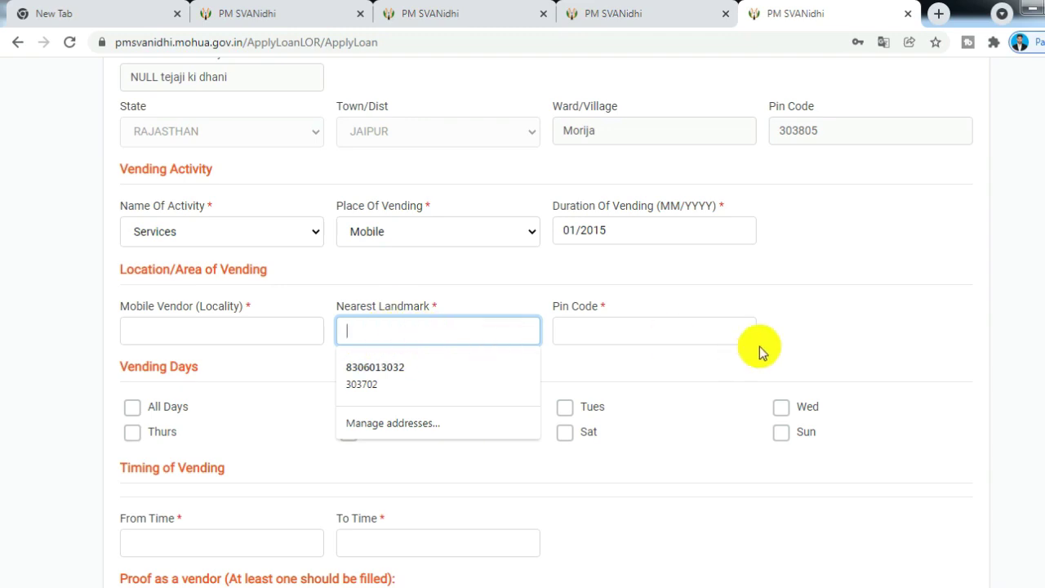
scroll(523, 327, "down", 1)
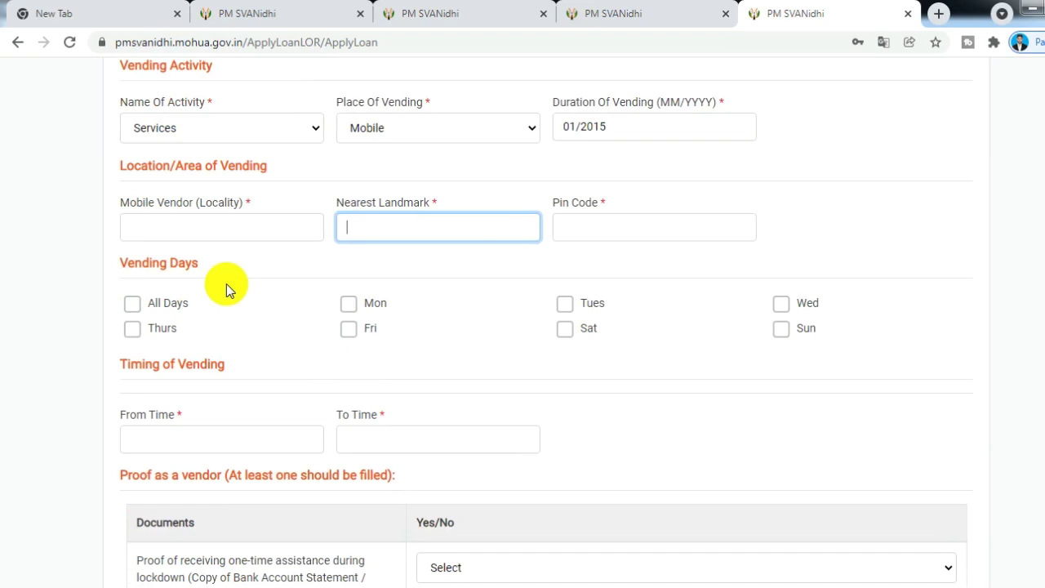
left_click(132, 319)
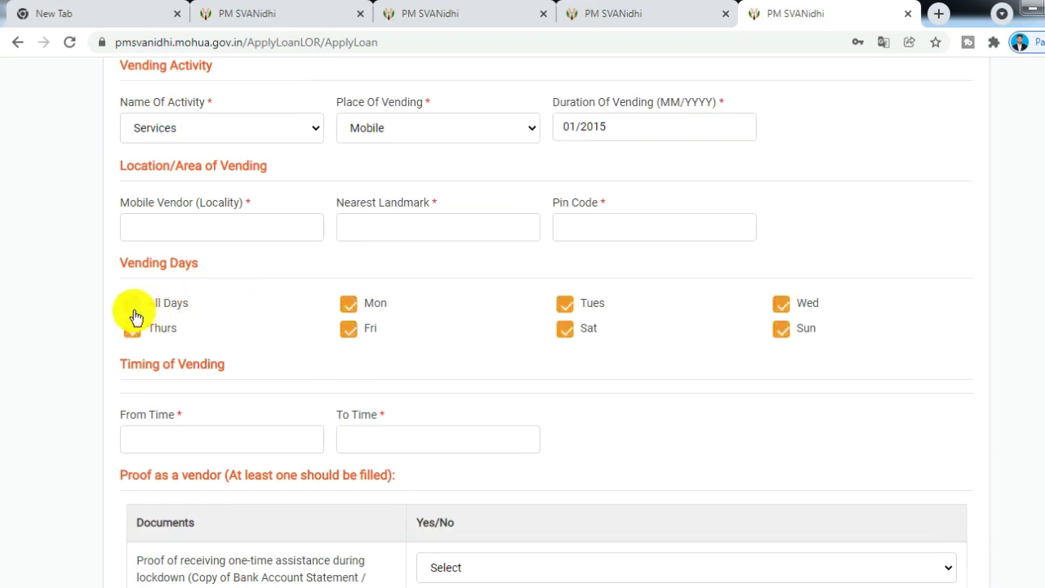
scroll(134, 317, "down", 2)
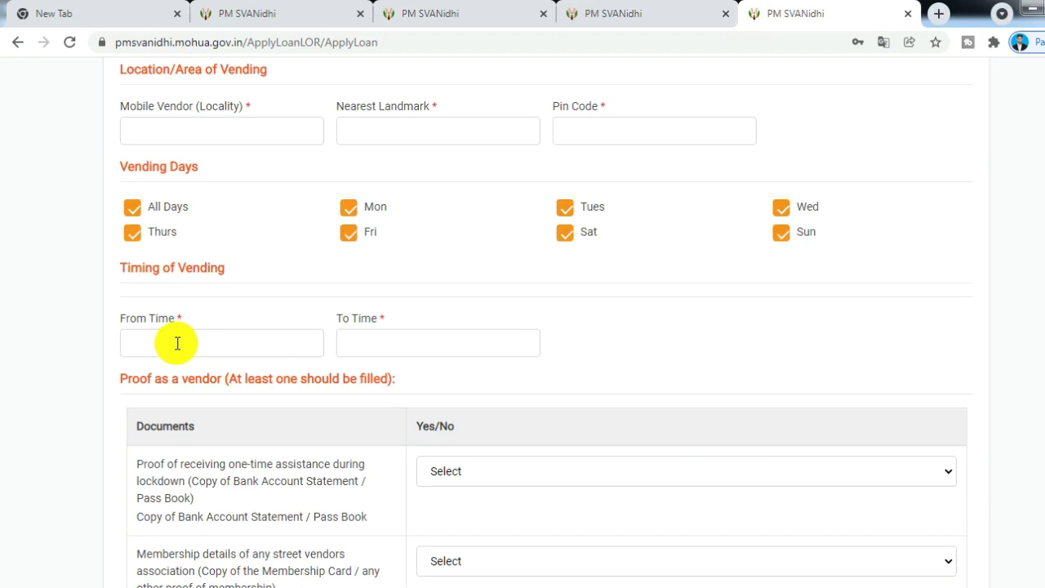
Open the vending From Time and To Time pickers.
left_click(173, 343)
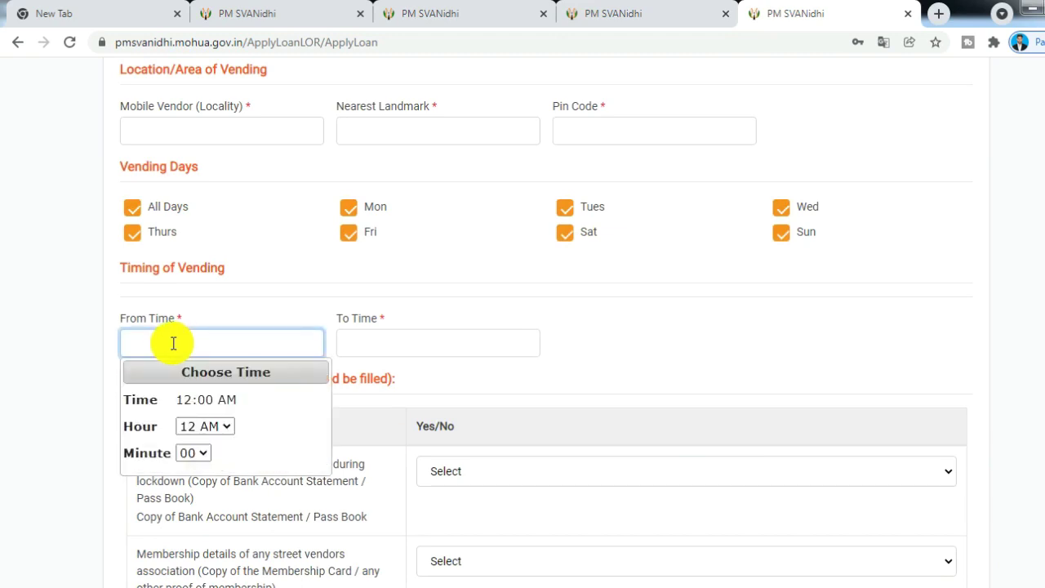
left_click(396, 343)
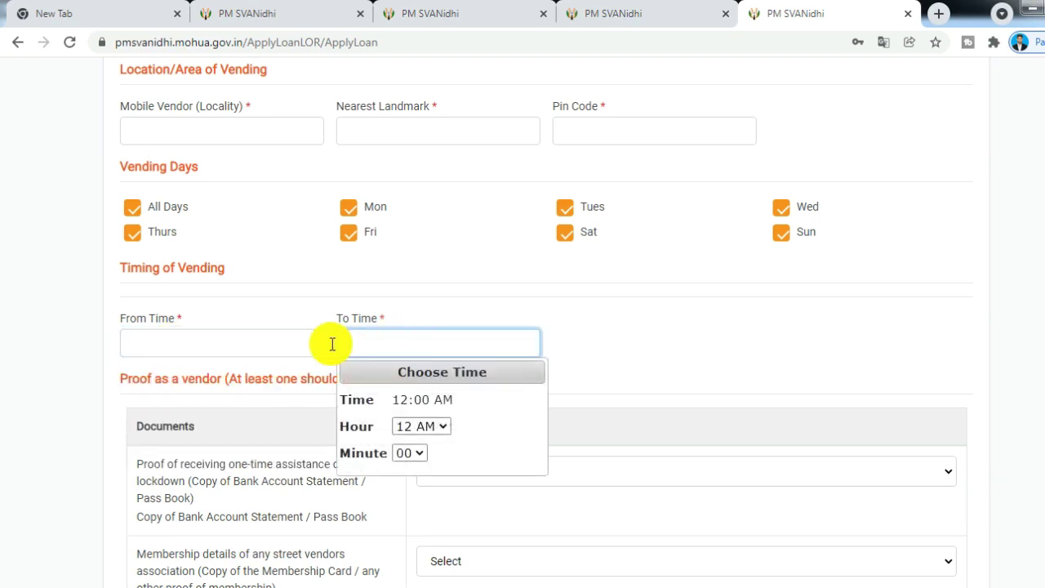
left_click(198, 342)
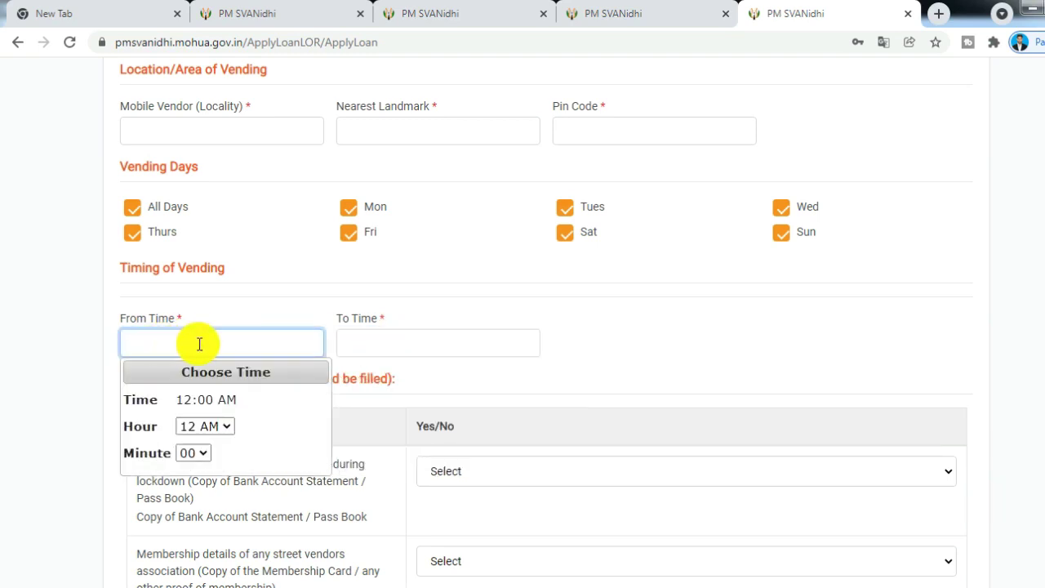
left_click(394, 347)
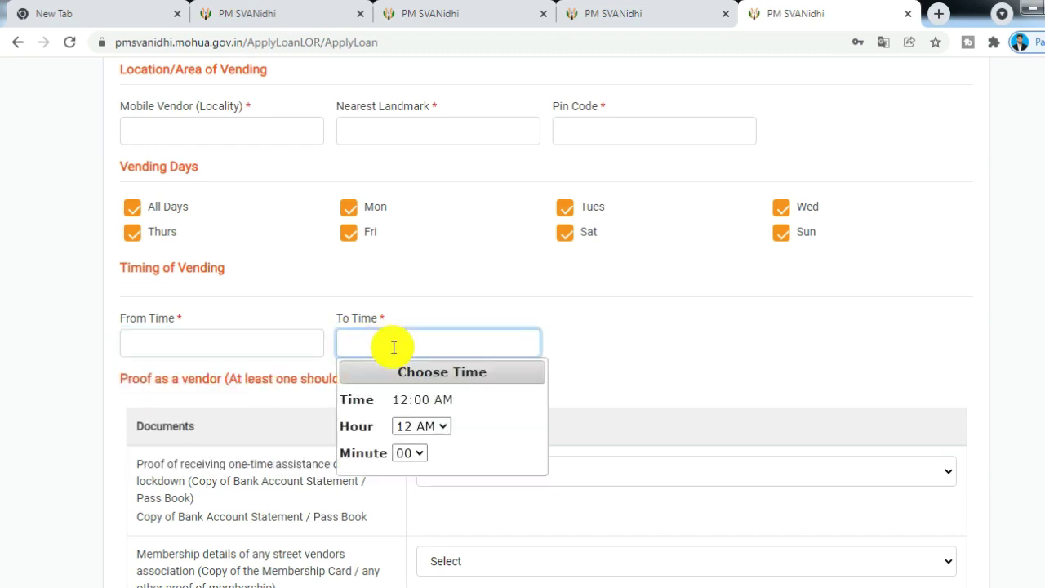
scroll(546, 327, "down", 2)
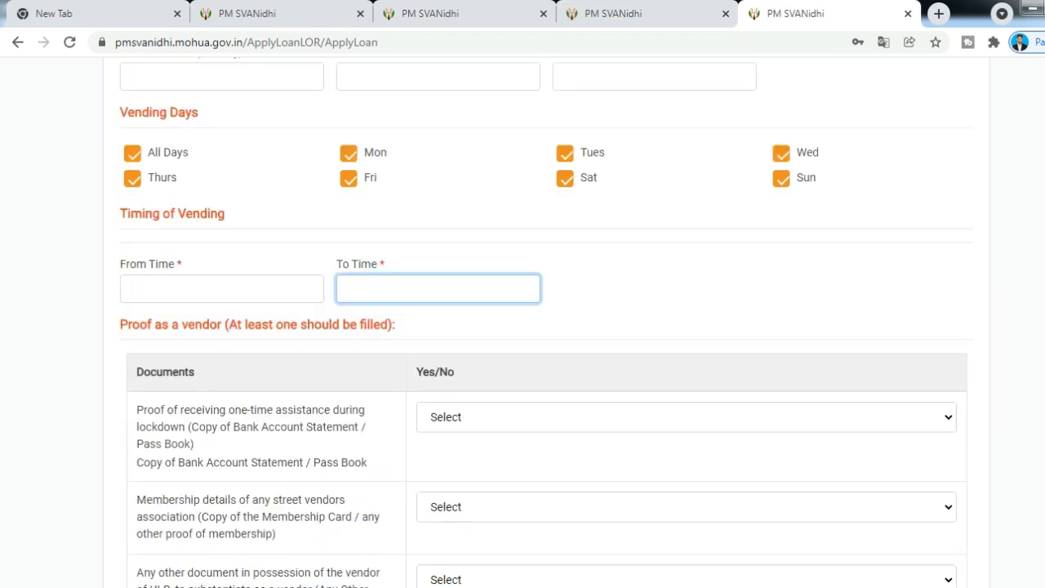
Answer No for lockdown assistance and association membership proof, Yes for any other document.
key("Tab")
key("n")
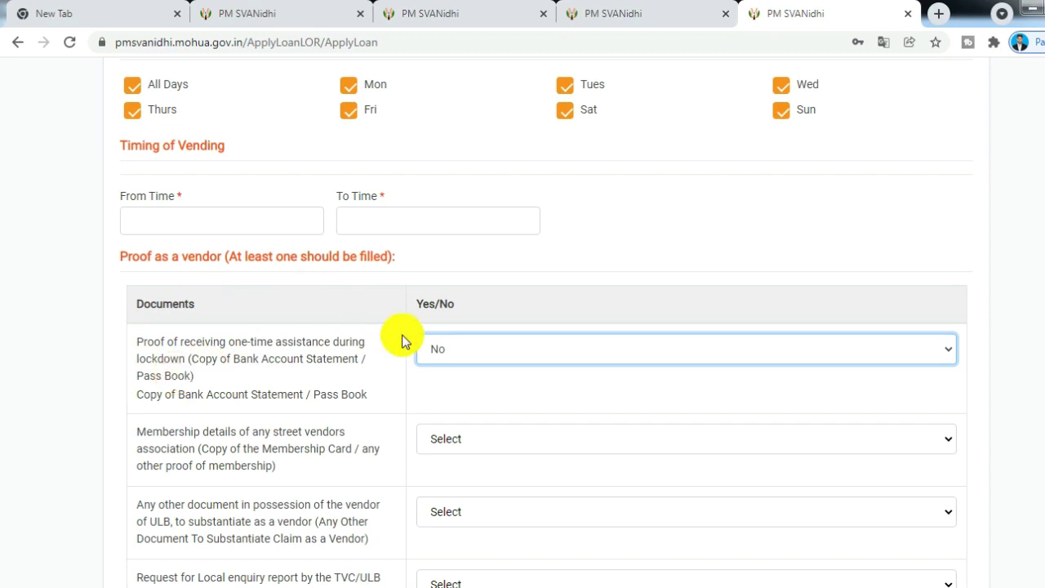
left_click(458, 345)
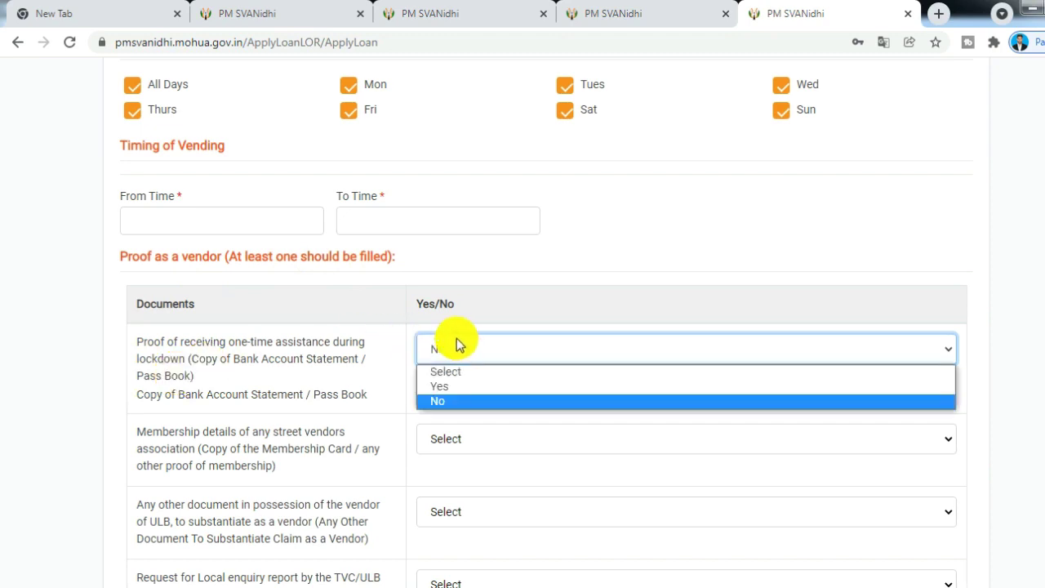
left_click(450, 401)
left_click(490, 444)
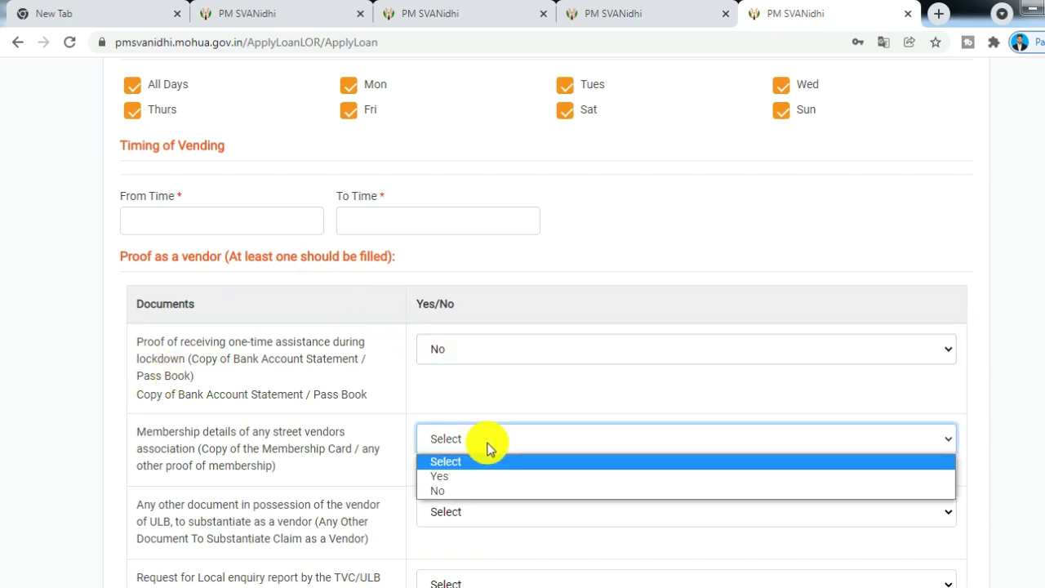
left_click(444, 490)
scroll(547, 327, "down", 1)
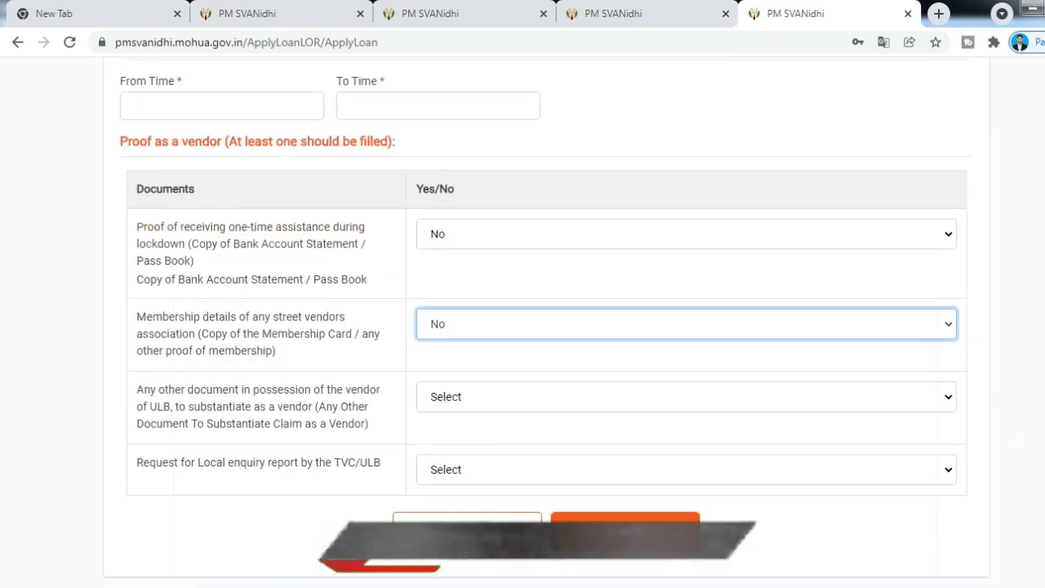
left_click(749, 391)
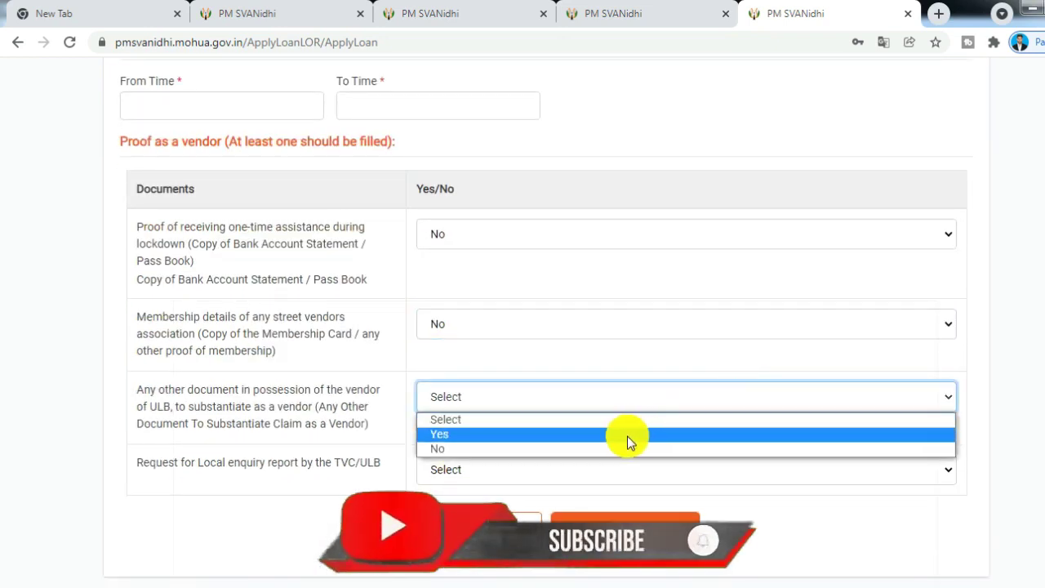
left_click(627, 436)
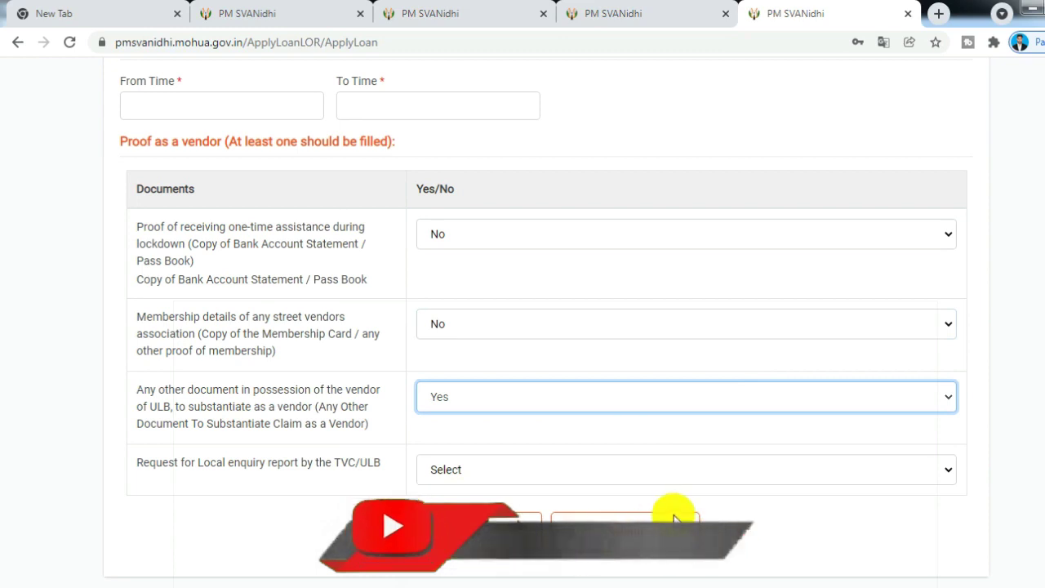
scroll(522, 326, "up", 4)
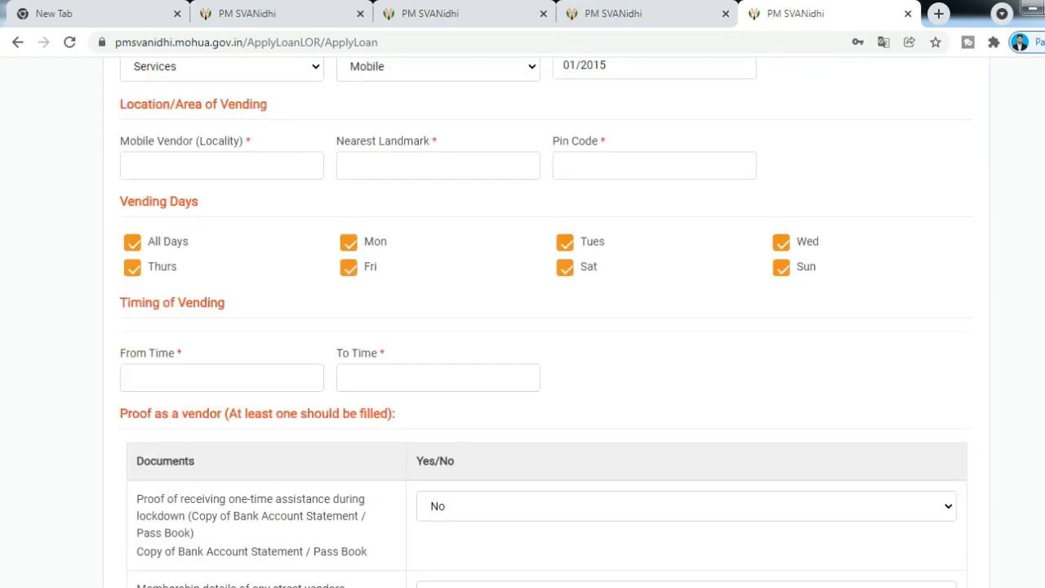
Attach the Any Other Document file and submit the uploaded documents.
scroll(523, 327, "down", 4)
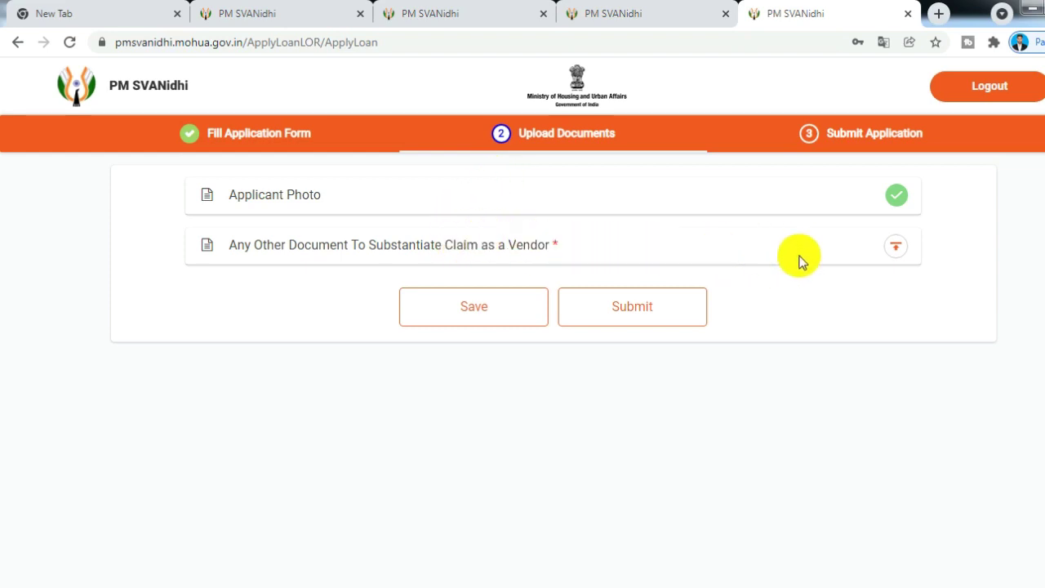
left_click(882, 246)
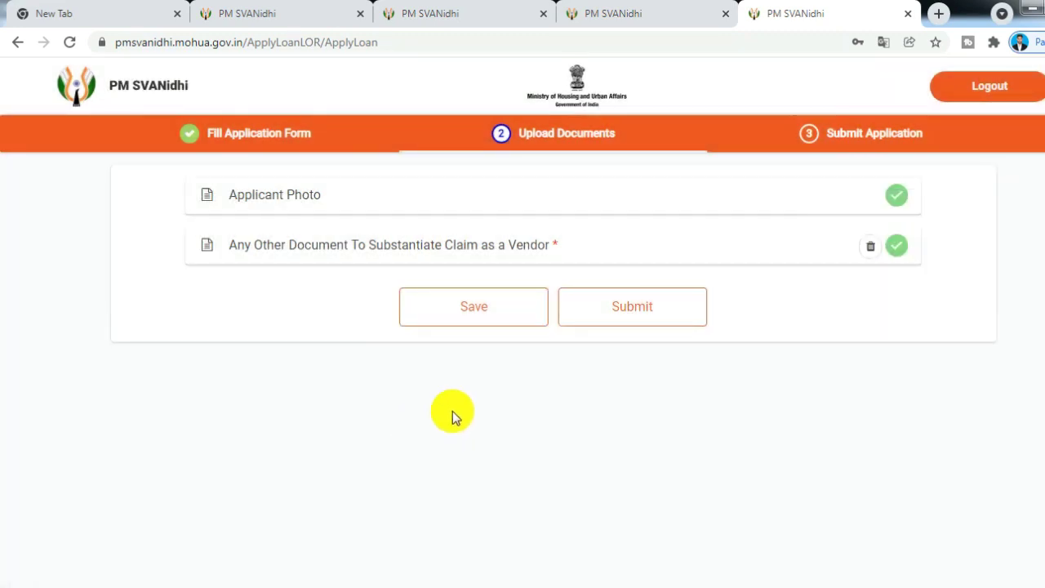
left_click(637, 304)
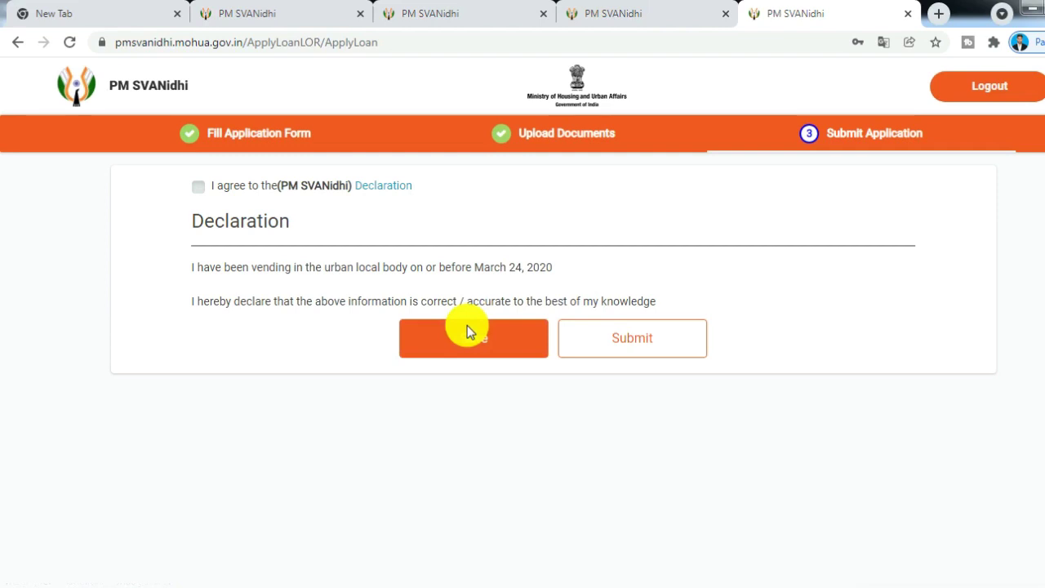
Agree to the PM SVANidhi Declaration and submit the LoR loan application.
left_click(199, 187)
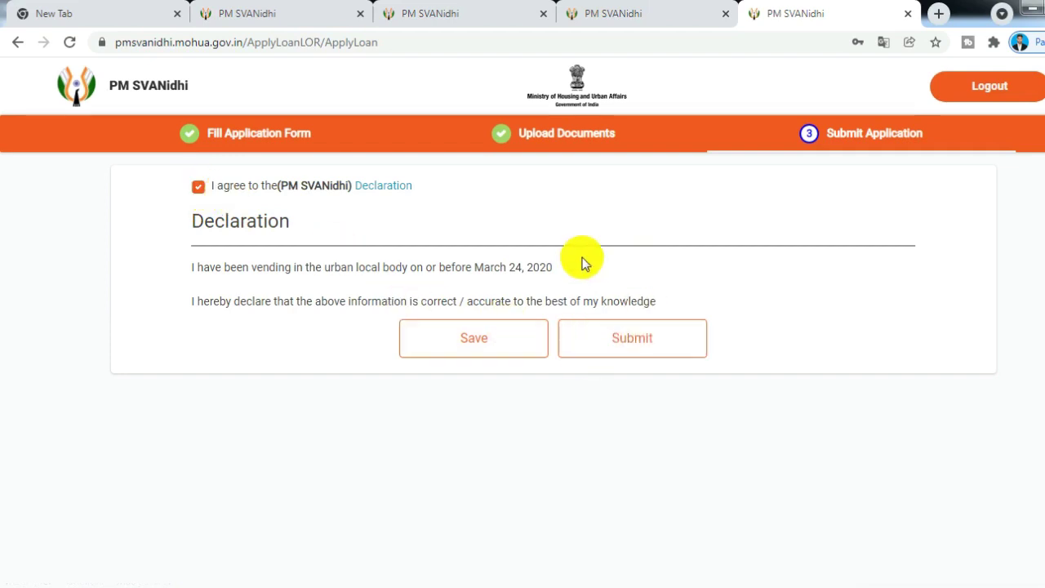
left_click(629, 336)
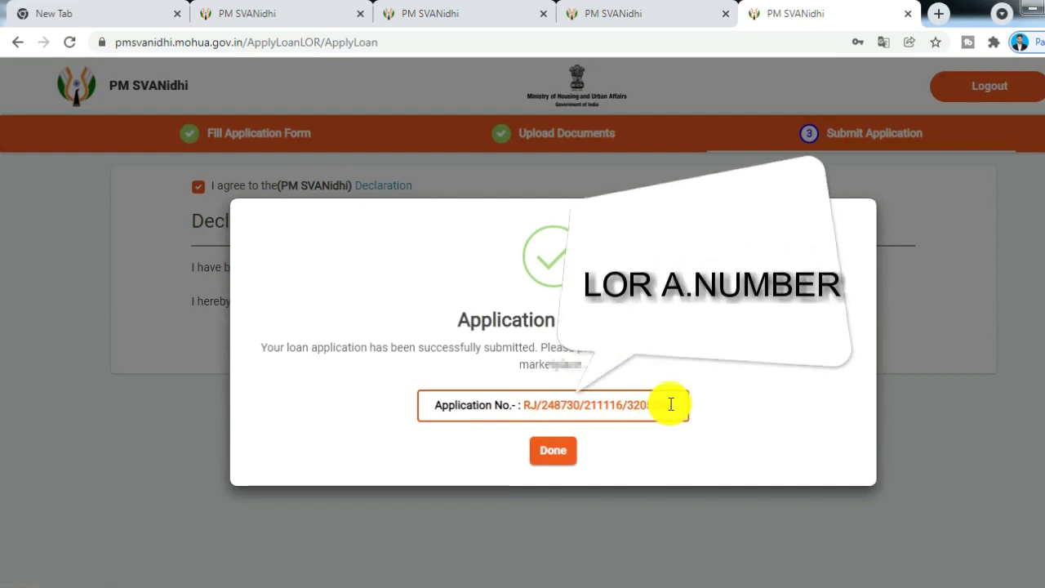
Copy the assigned application number, close the confirmation, and start the CSC wallet payment of ₹12.6.
left_click_drag(671, 404, 525, 403)
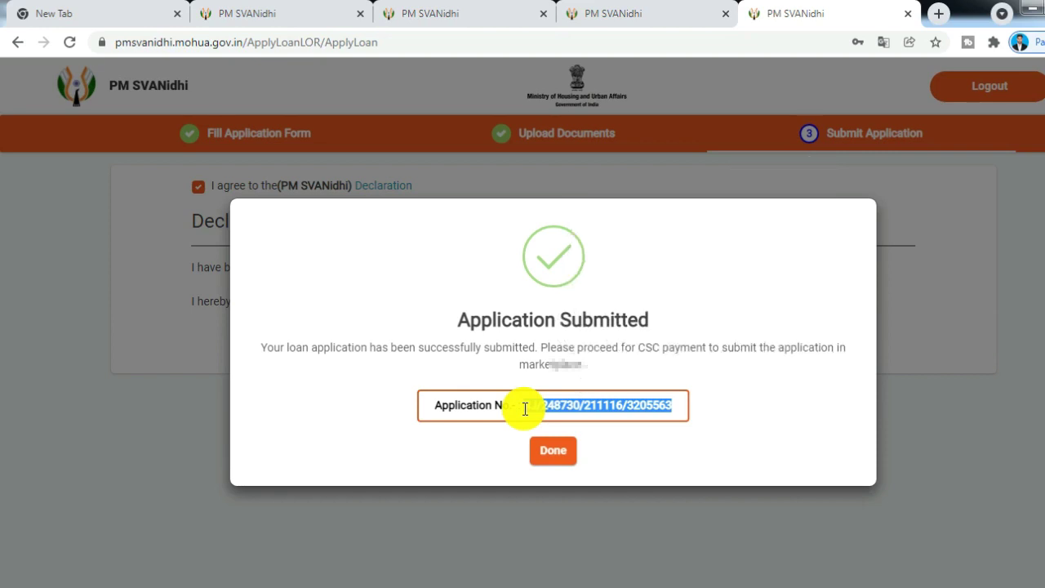
left_click(555, 464)
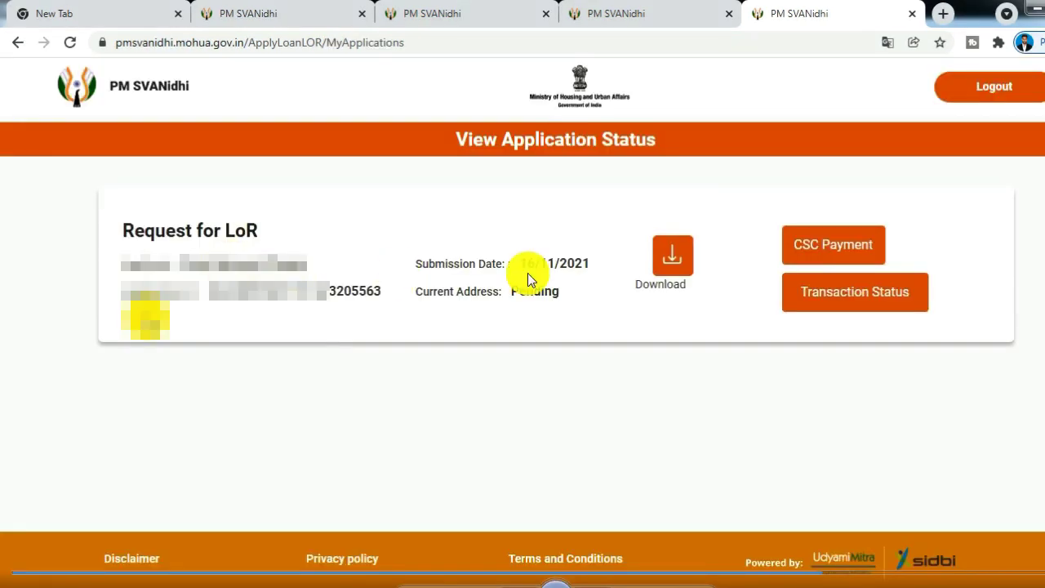
left_click(821, 244)
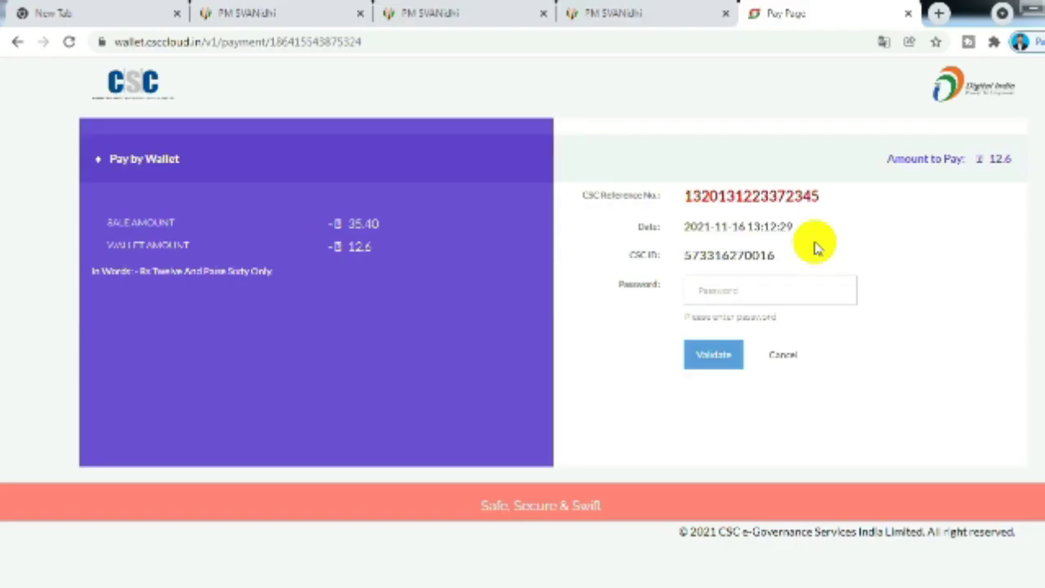